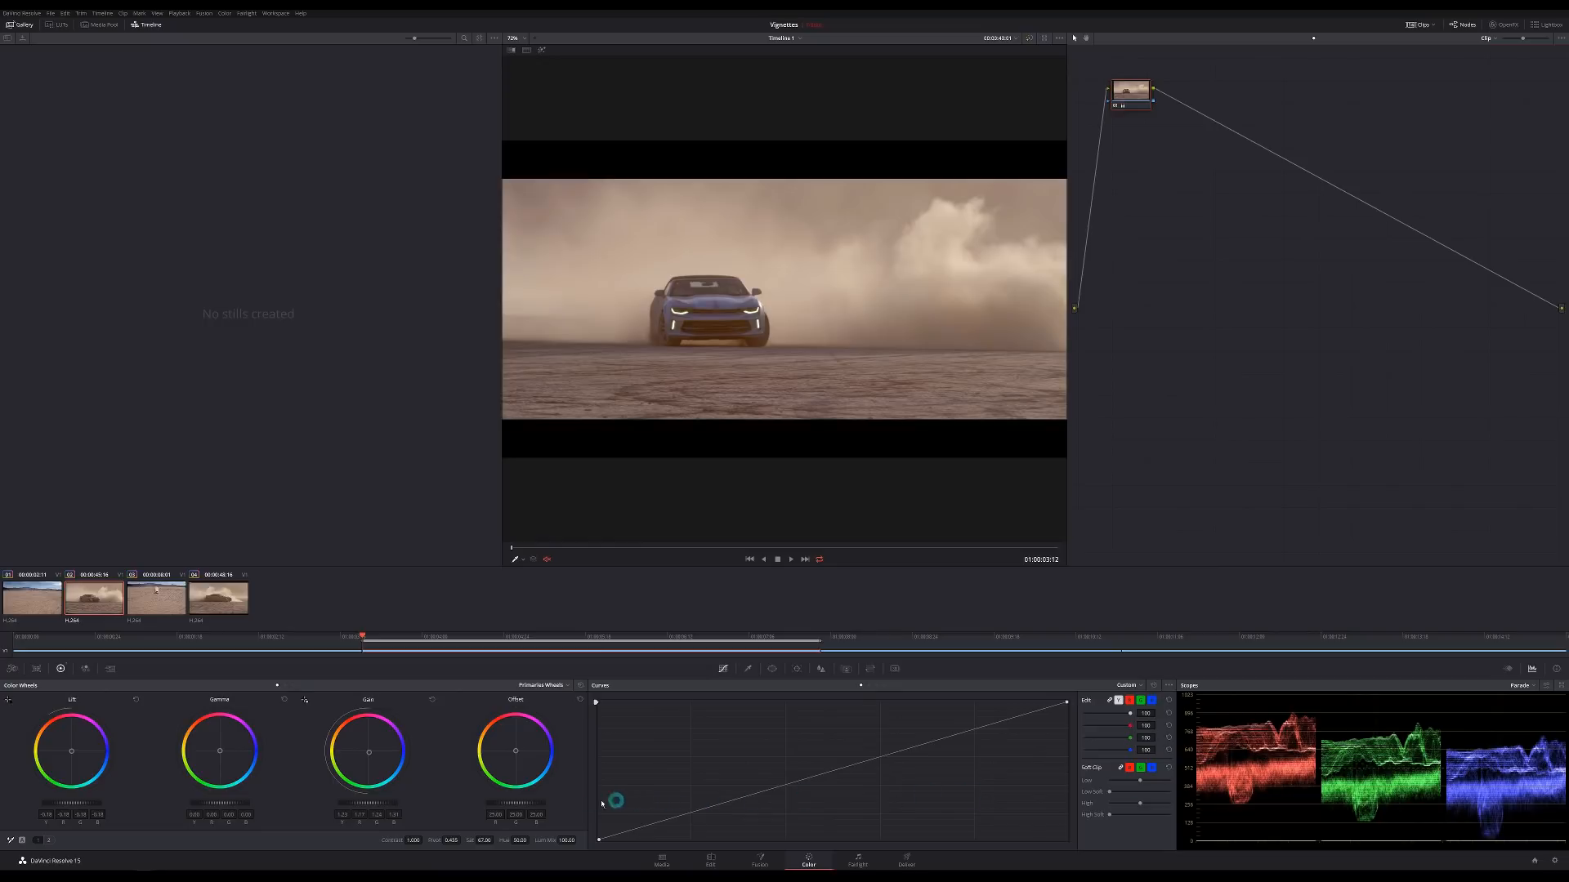
Step: Add a serial node after node 01 of clip 02 and place it beside the first node
right_click(1137, 102)
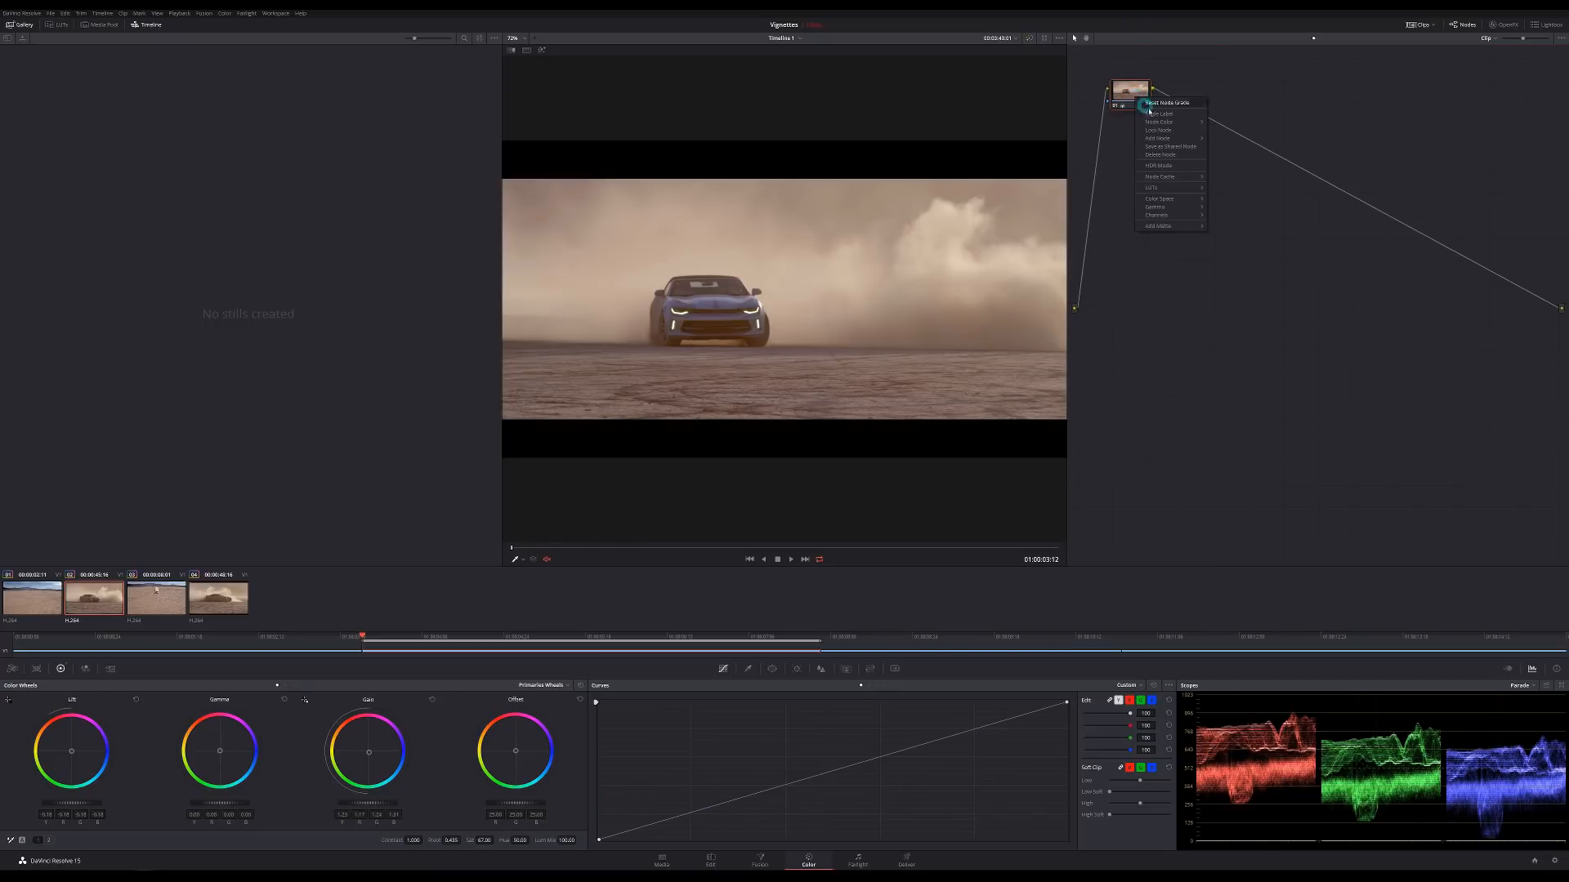
mouse_move(1169, 139)
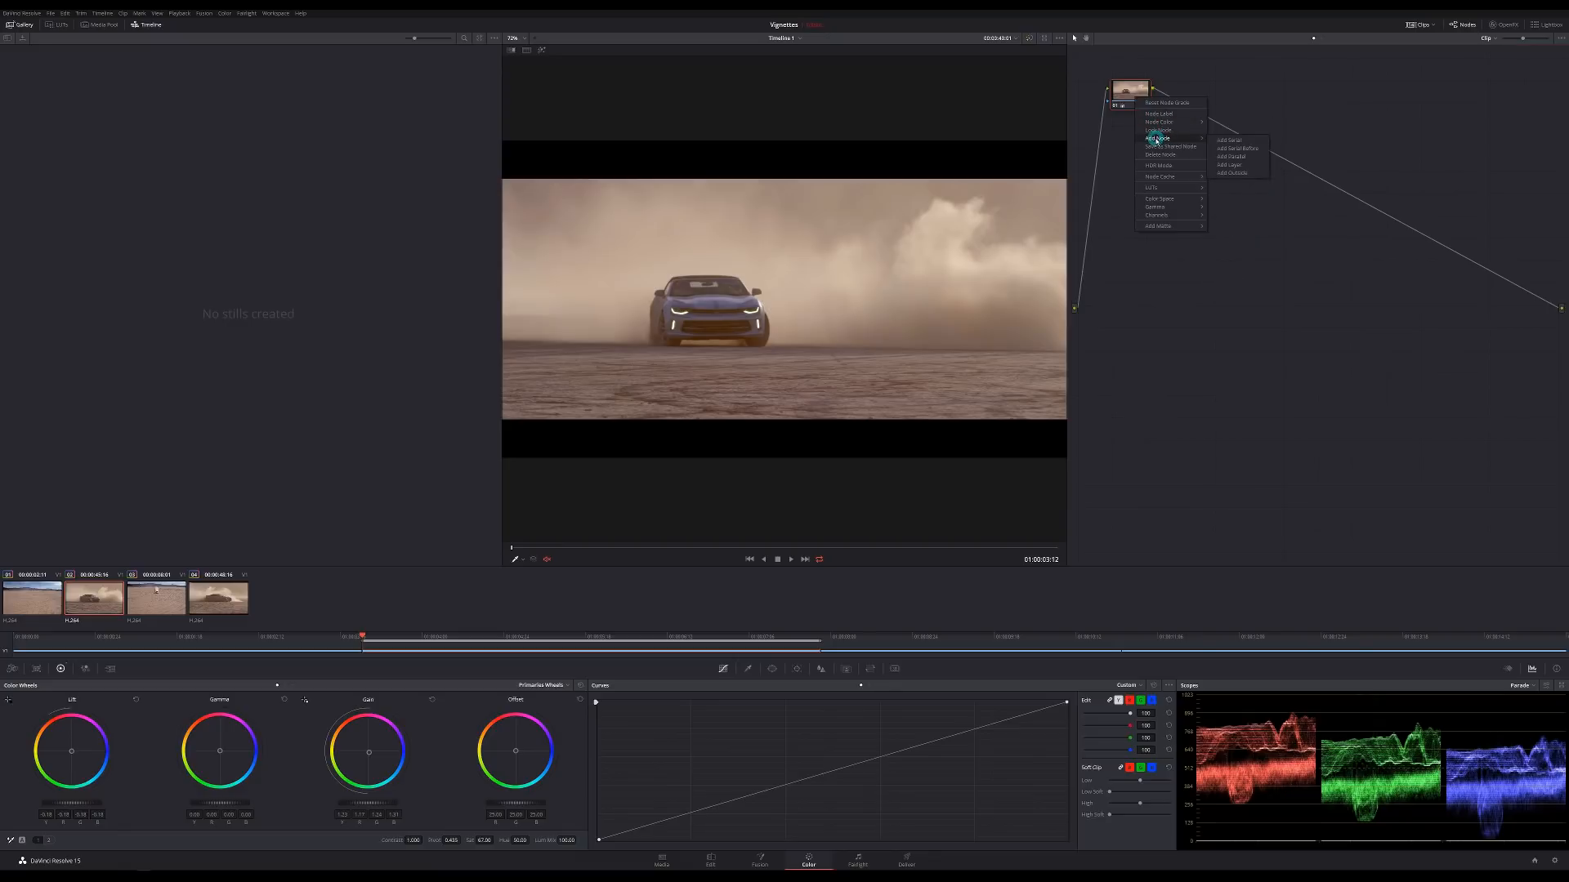
click(1226, 141)
drag(1195, 96, 1217, 101)
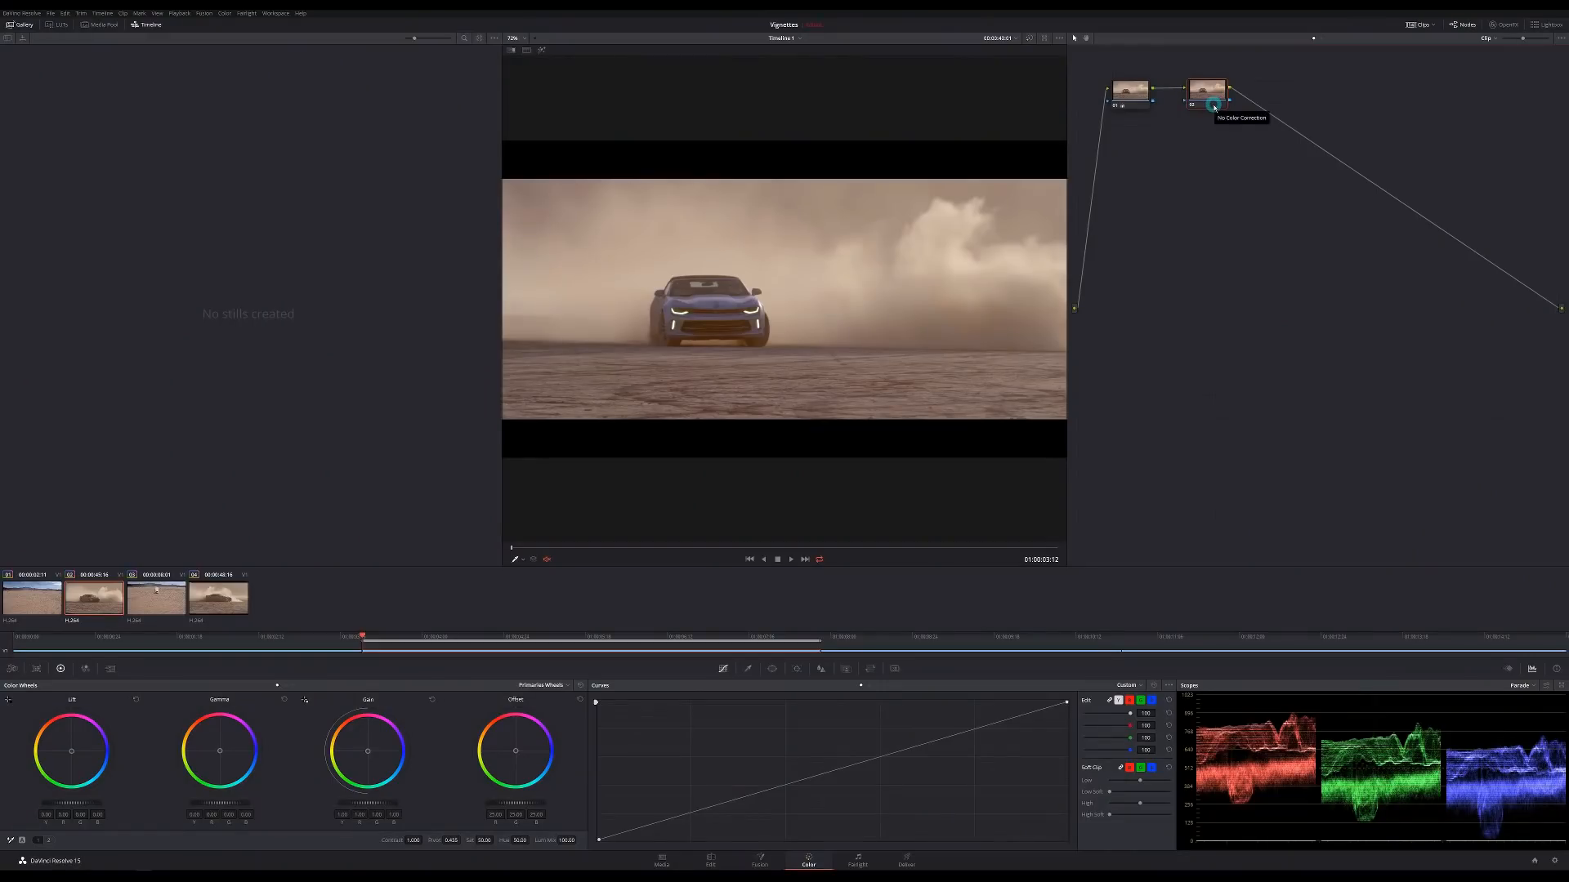
Step: Label the new serial node VIGNETTE
click(1207, 100)
right_click(850, 186)
click(900, 215)
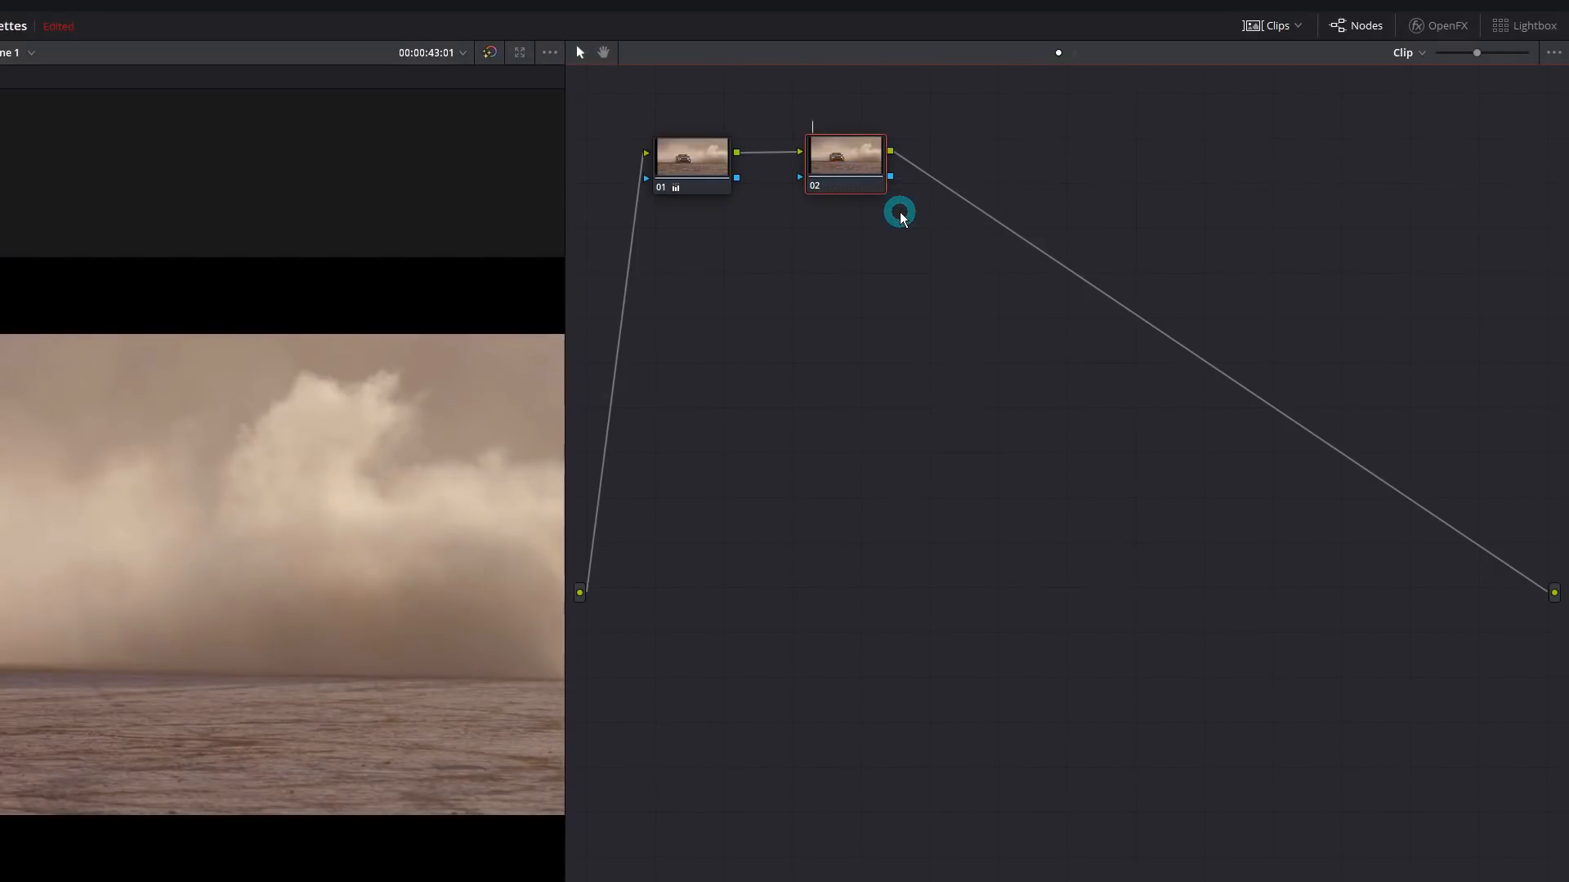
text(VIGNETTE)
click(886, 243)
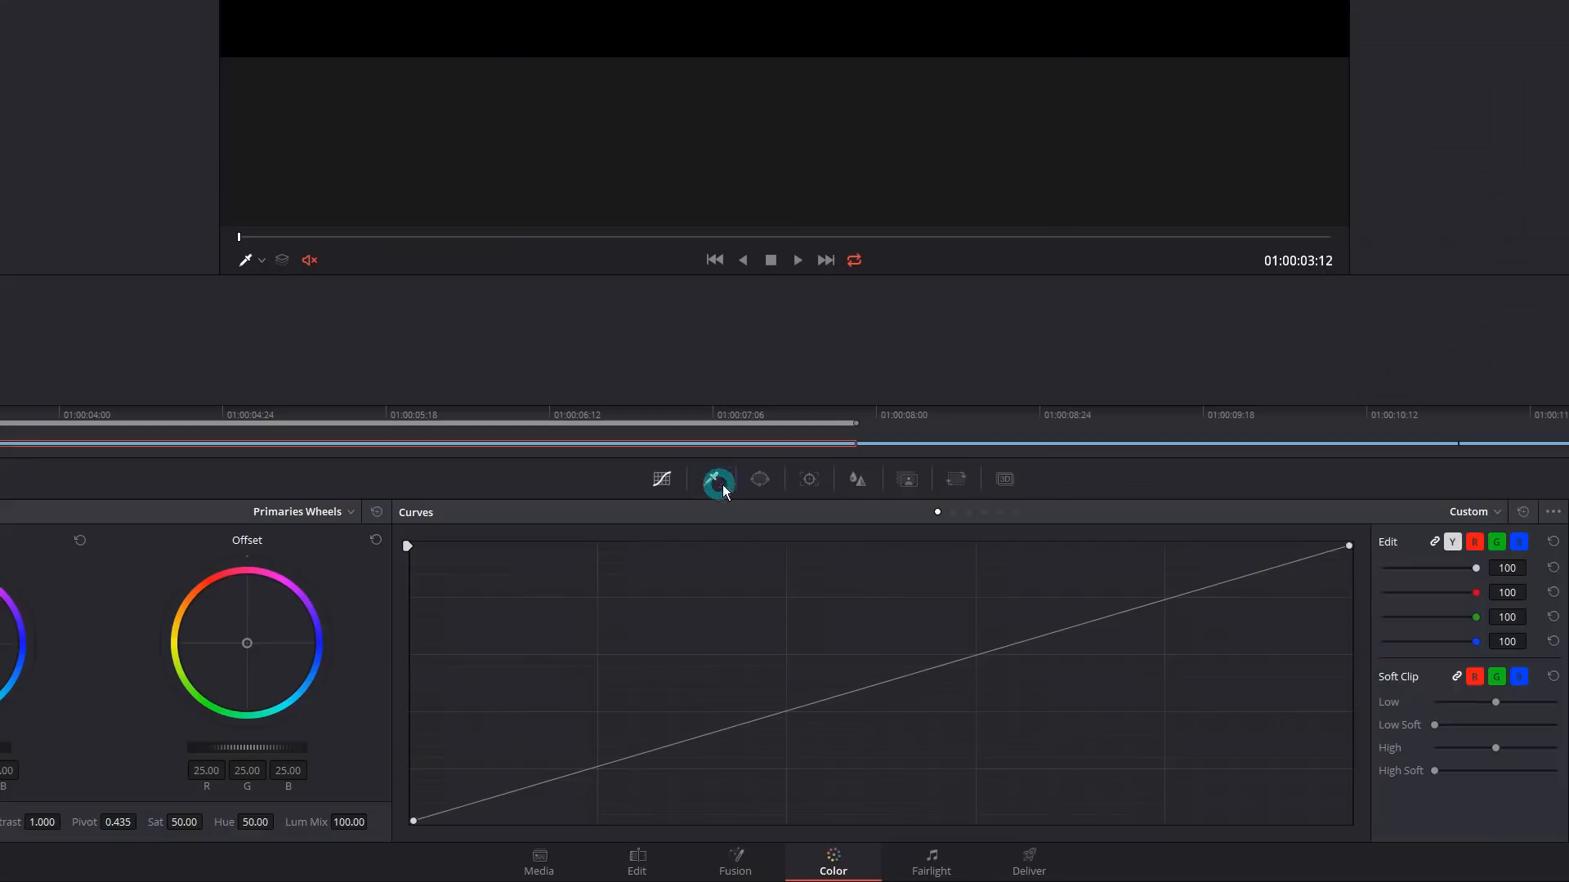
Step: Enable a circle window on the VIGNETTE node, with the Offset pushed to pink to show the affected area
click(767, 483)
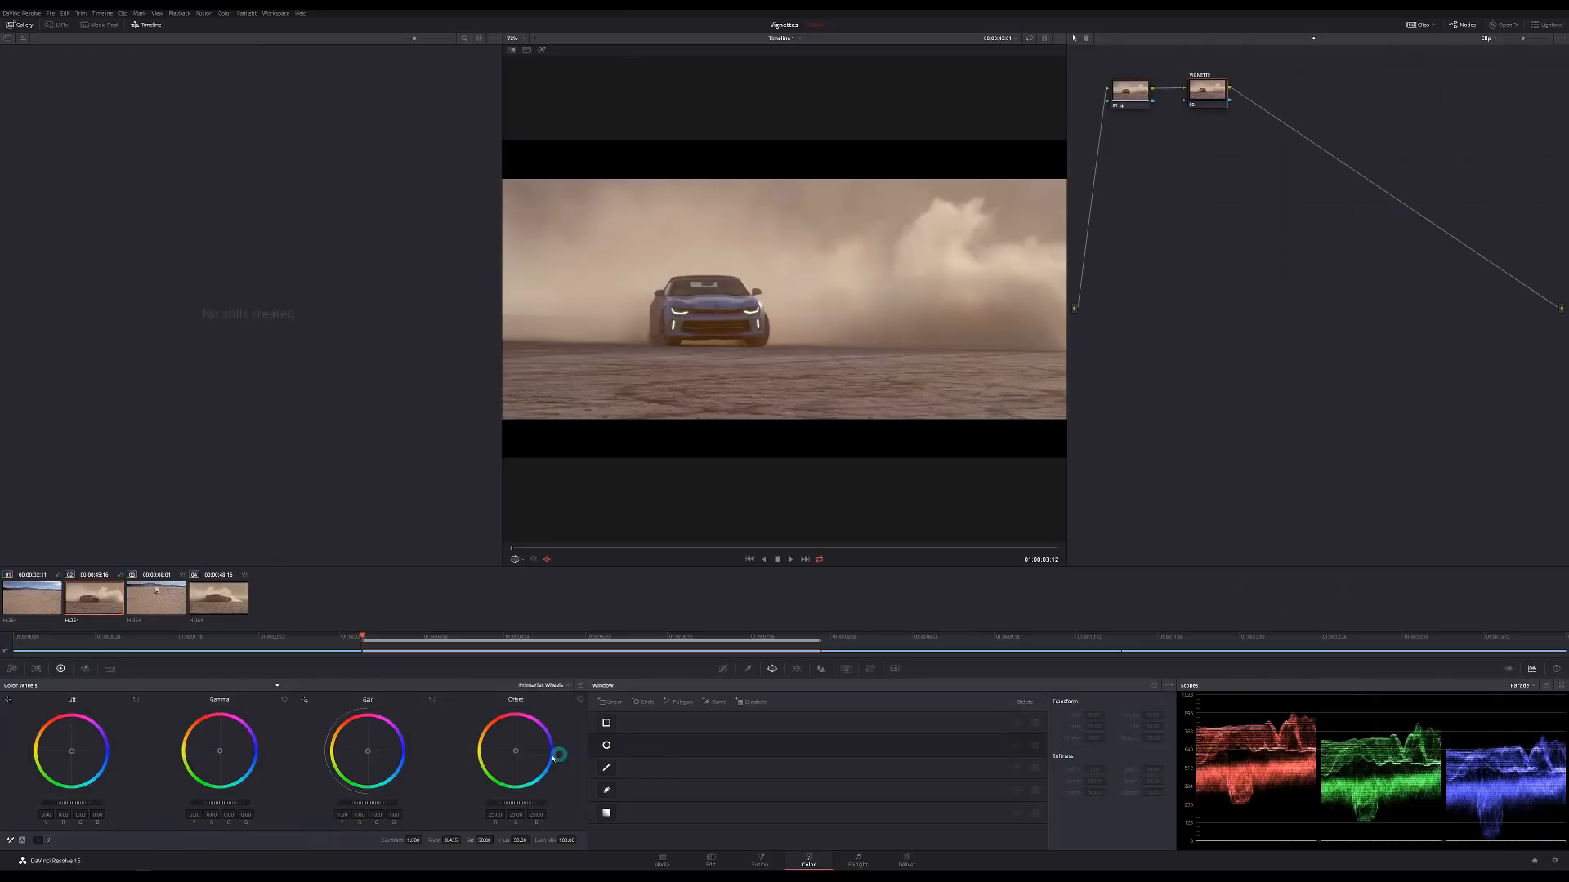
drag(516, 752, 702, 506)
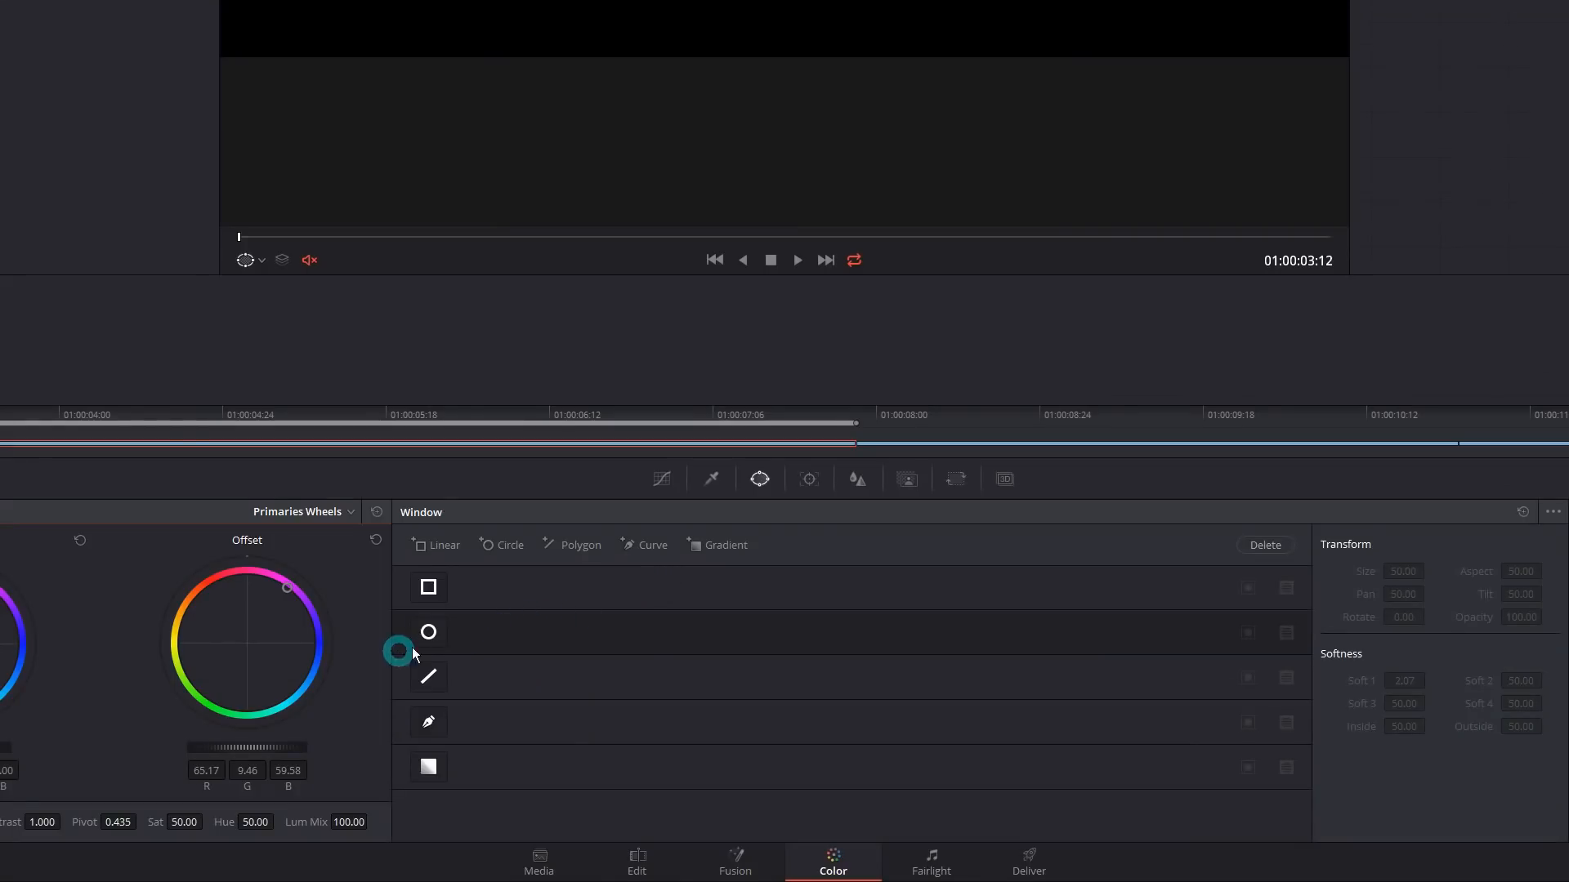
click(430, 633)
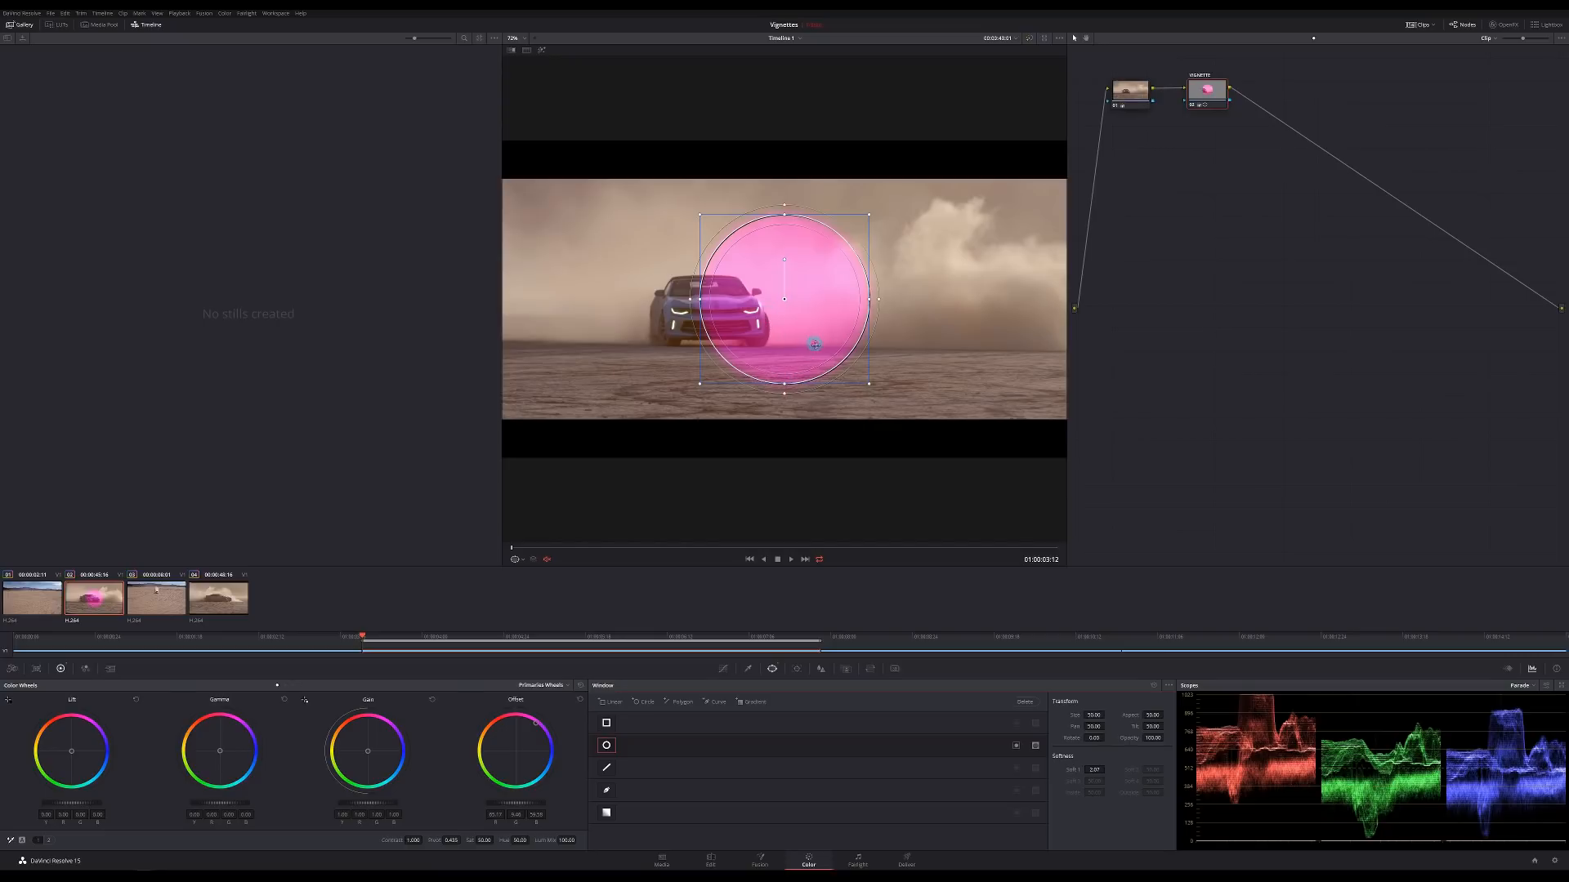
Step: Reset the primaries wheels on the VIGNETTE node and darken the windowed area by lowering the master Gamma
click(579, 685)
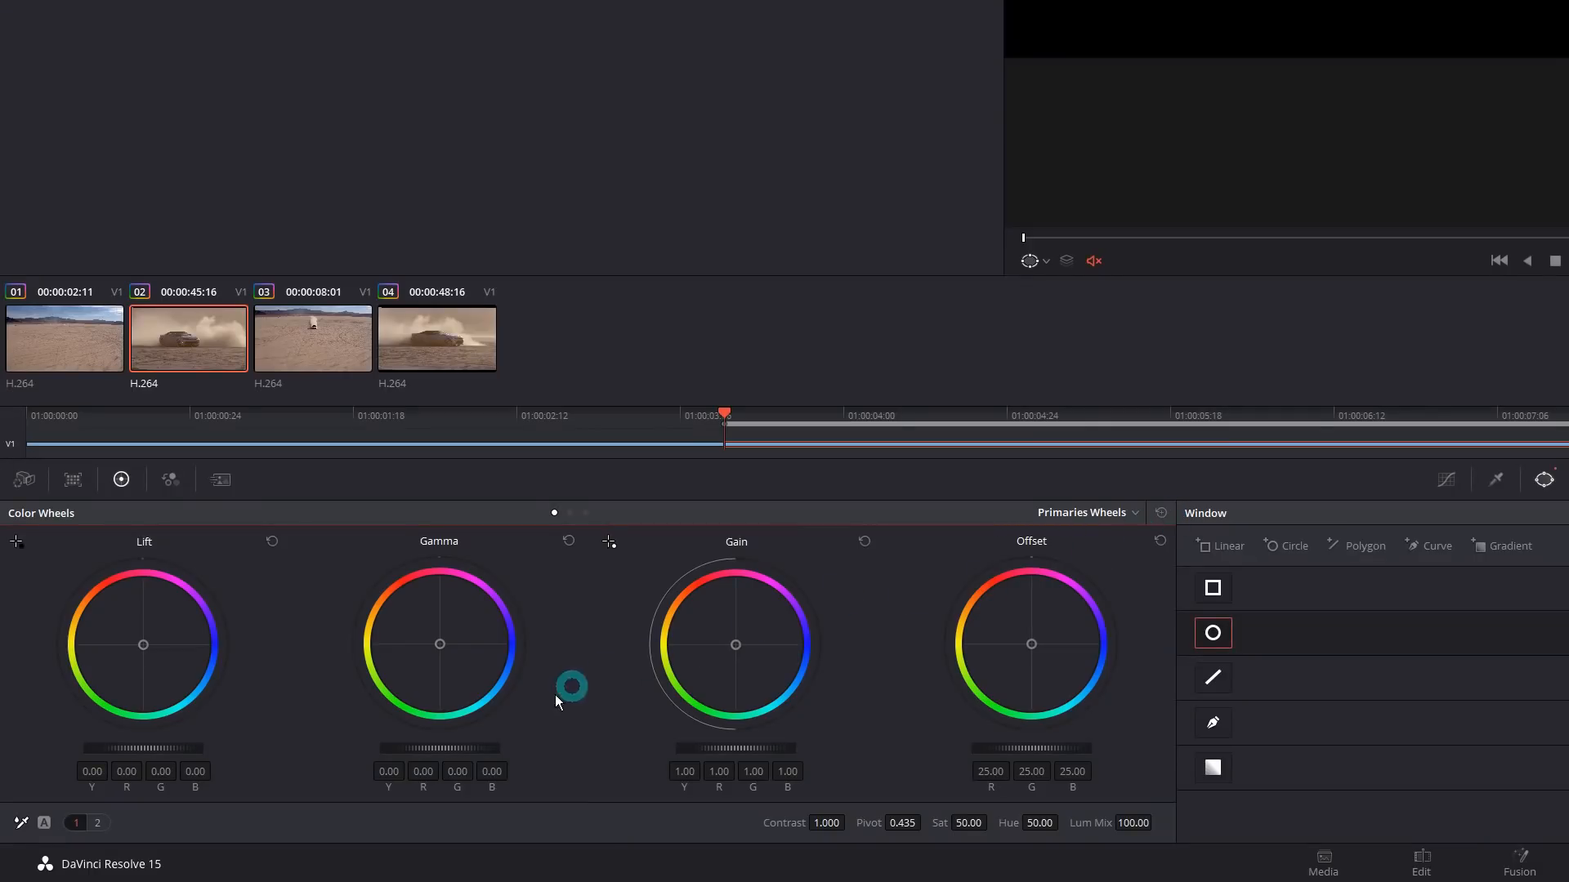
drag(455, 745, 399, 750)
scroll(462, 748, down, 3)
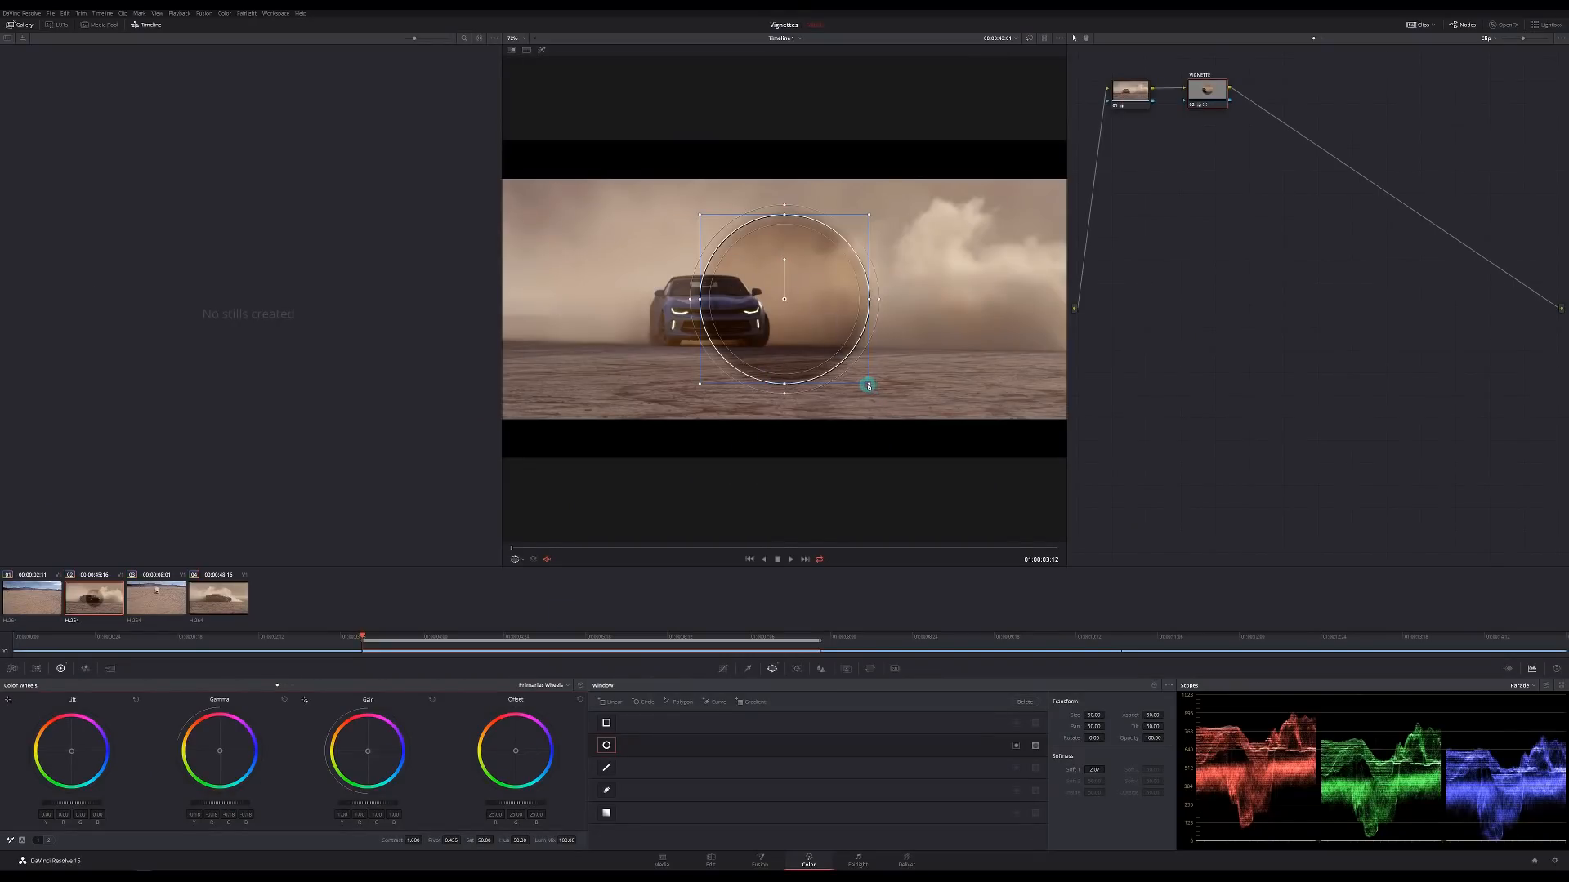
Step: Stretch the circle window into a wide ellipse spanning most of the frame and invert it to darken only the outside
drag(868, 384, 943, 417)
drag(919, 299, 1029, 300)
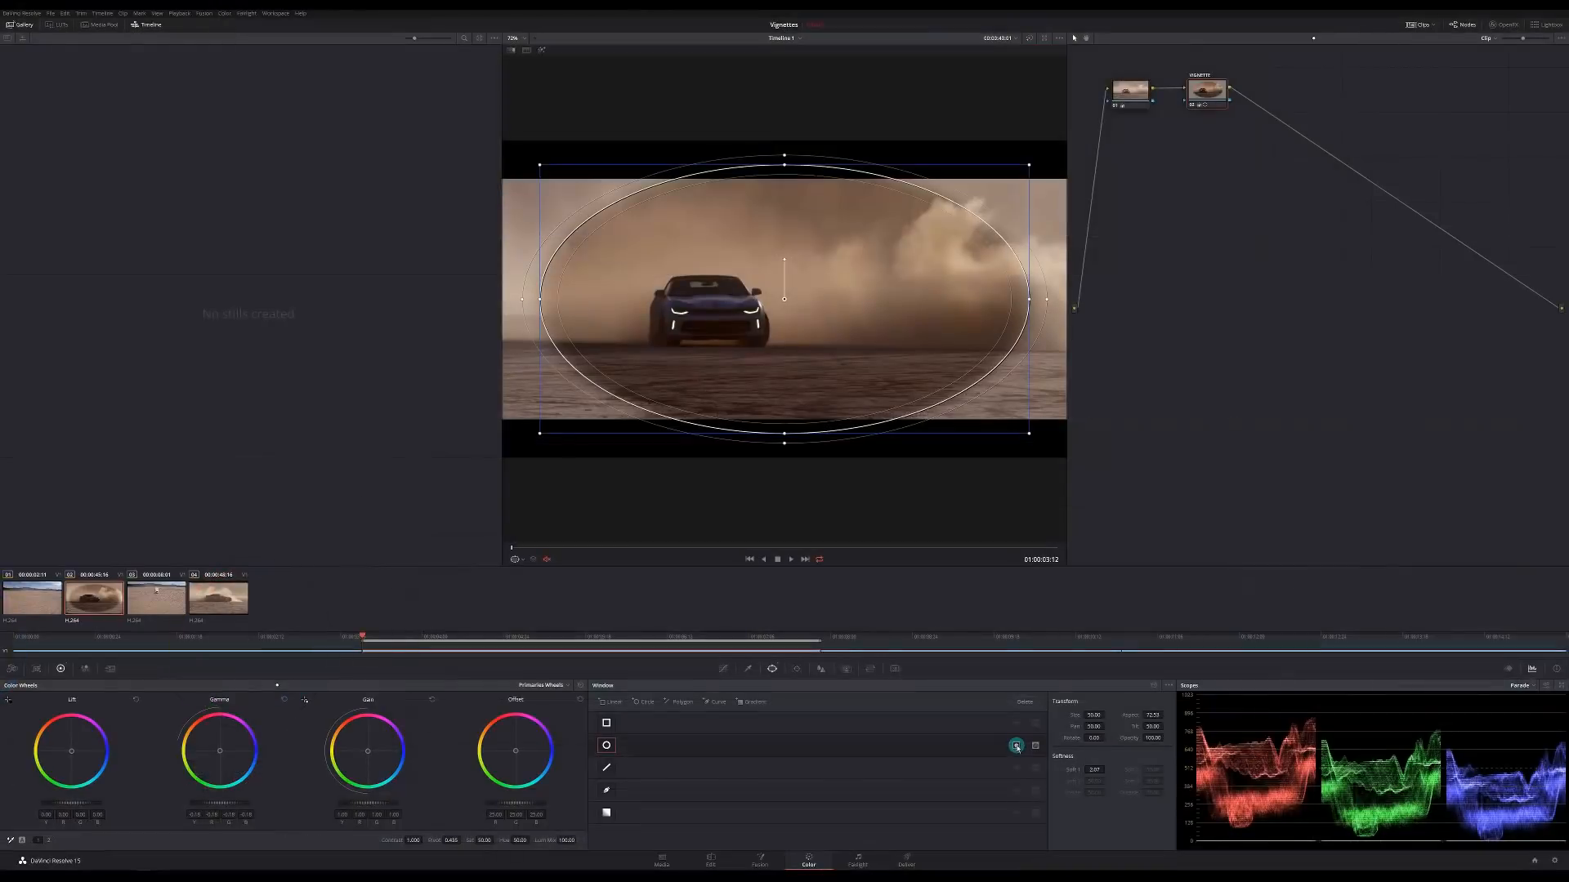
click(1249, 632)
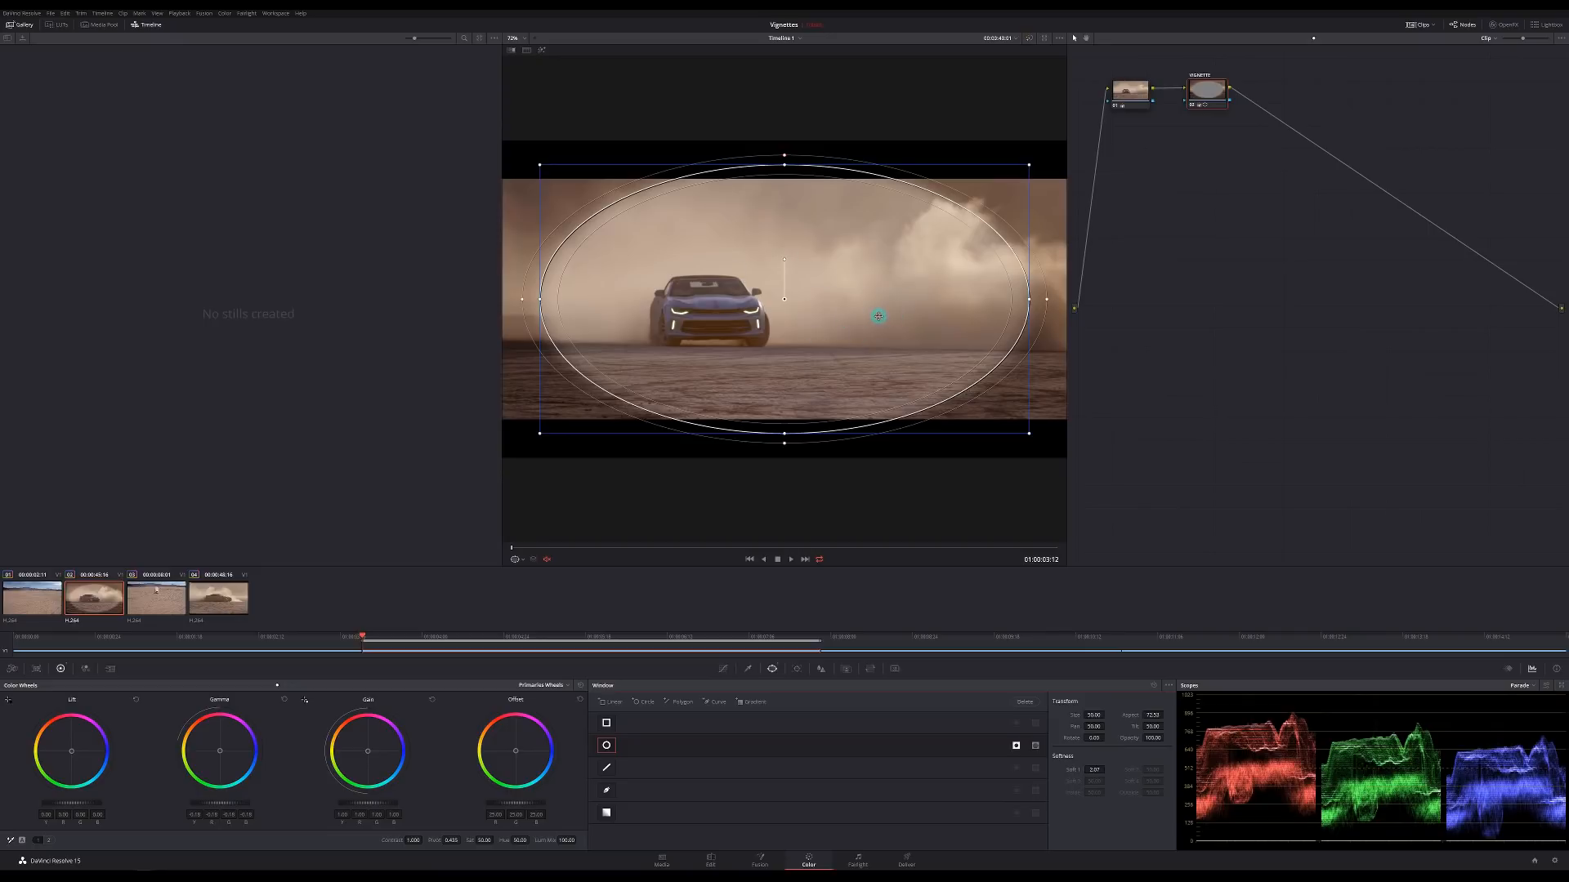
Step: Check the vignette edge without the window outline and increase the ellipse's softness until the outer falloff extends well beyond the frame
click(1132, 105)
click(1019, 238)
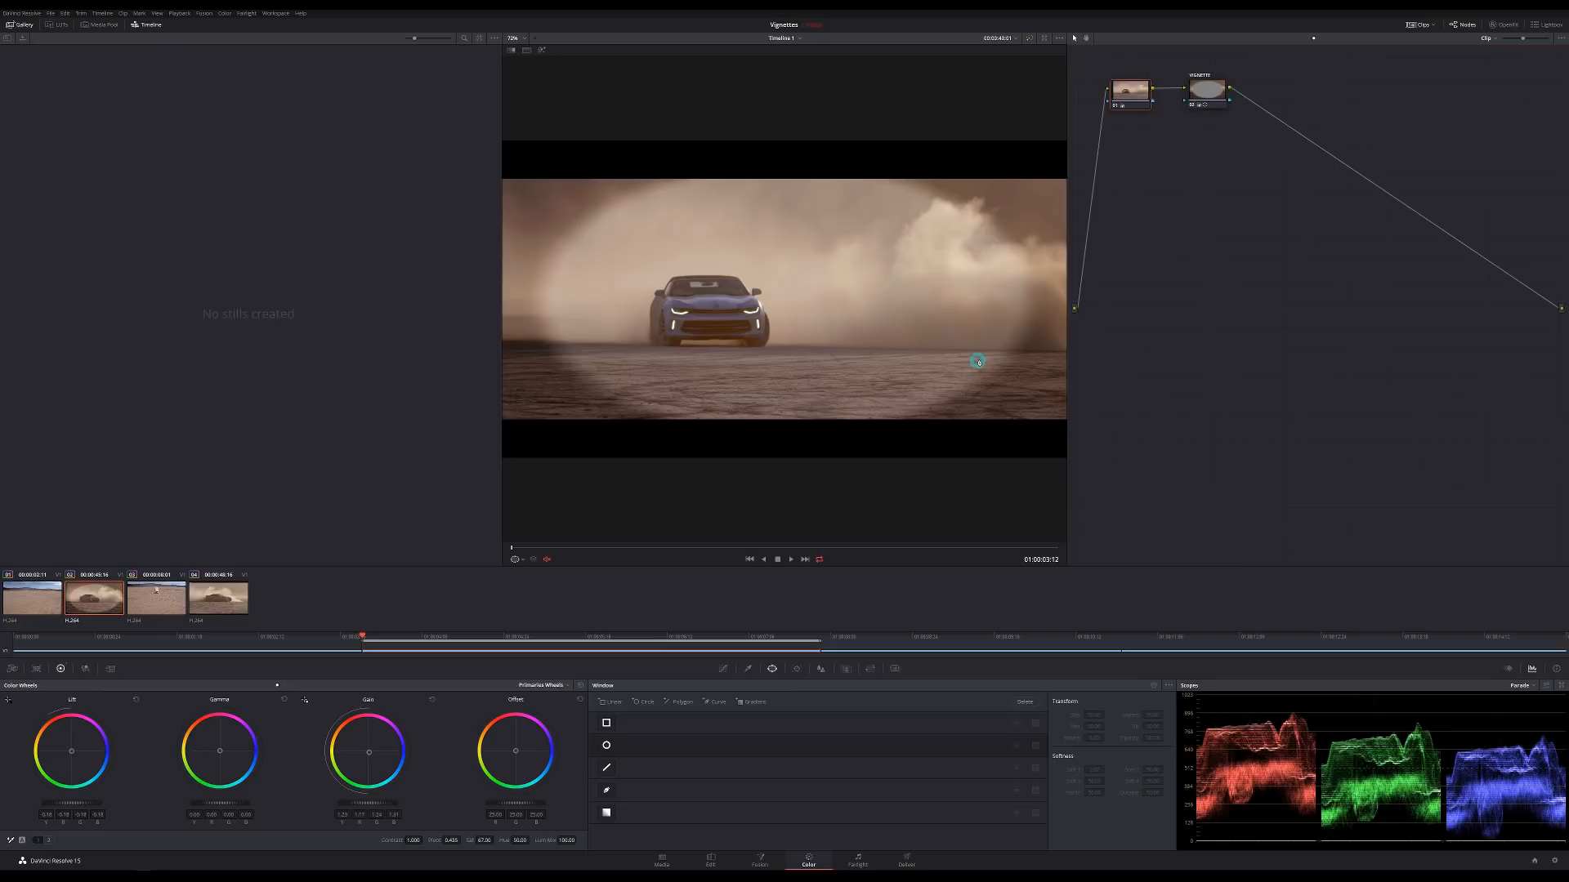
click(1198, 90)
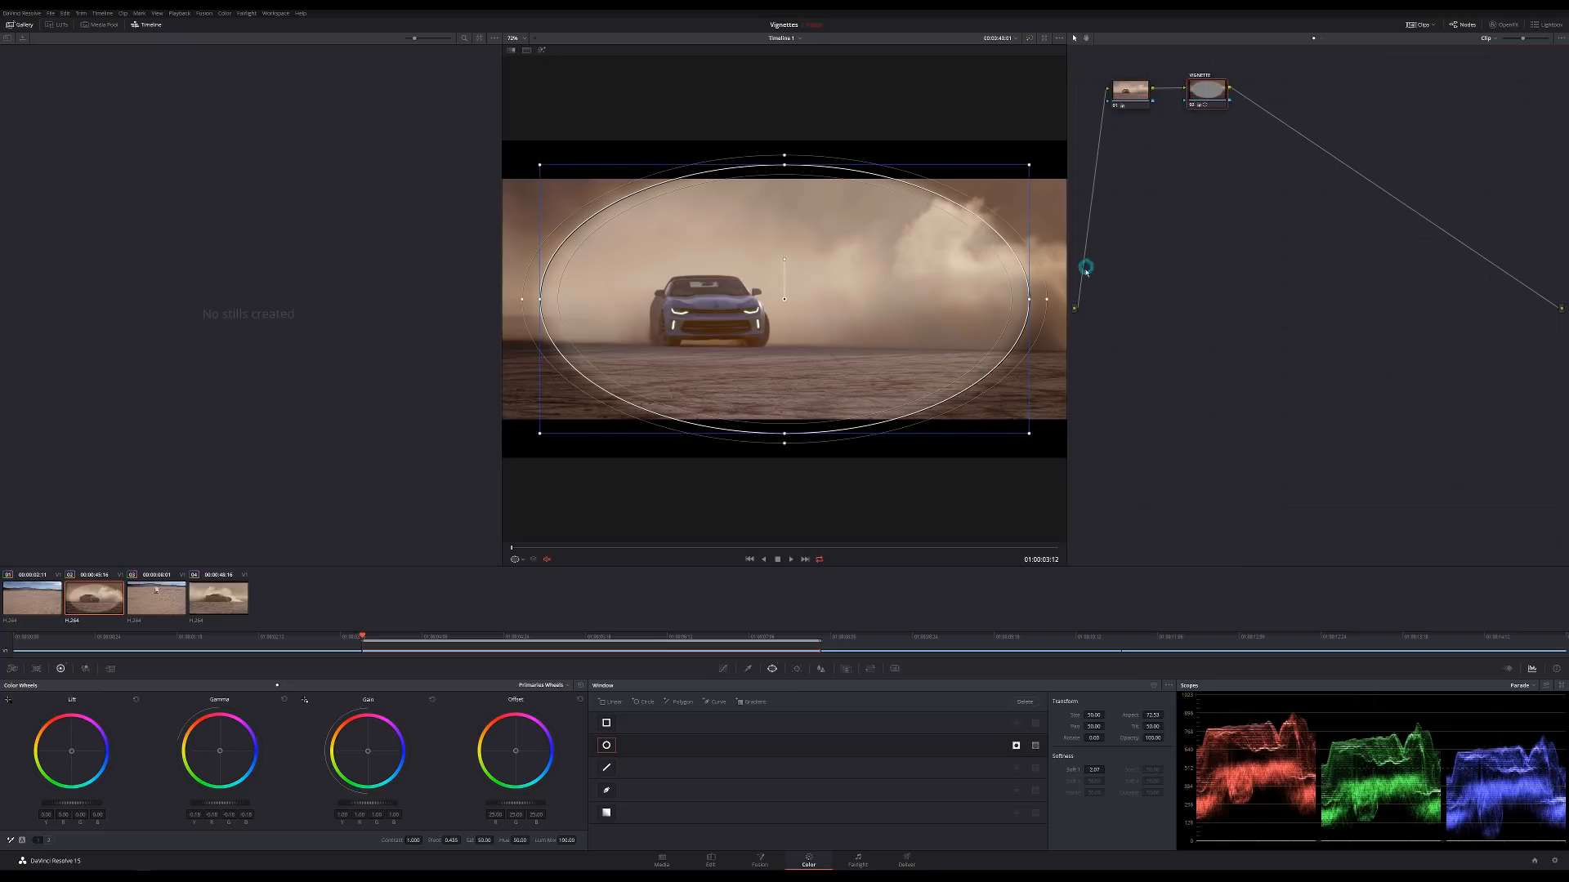
drag(1052, 301, 1052, 301)
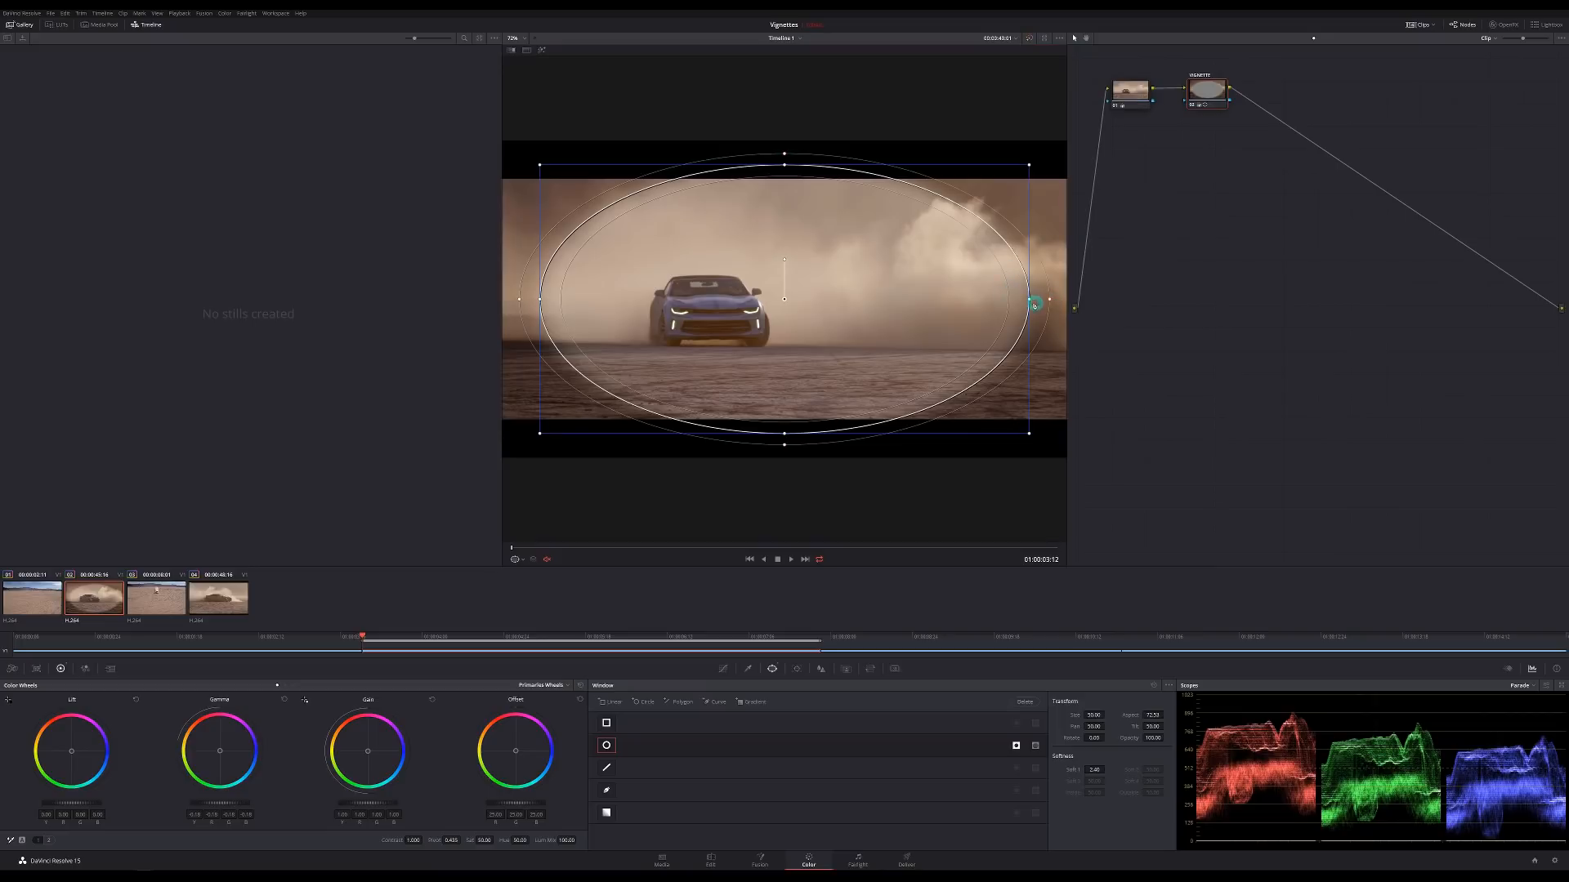
drag(1051, 301, 1075, 297)
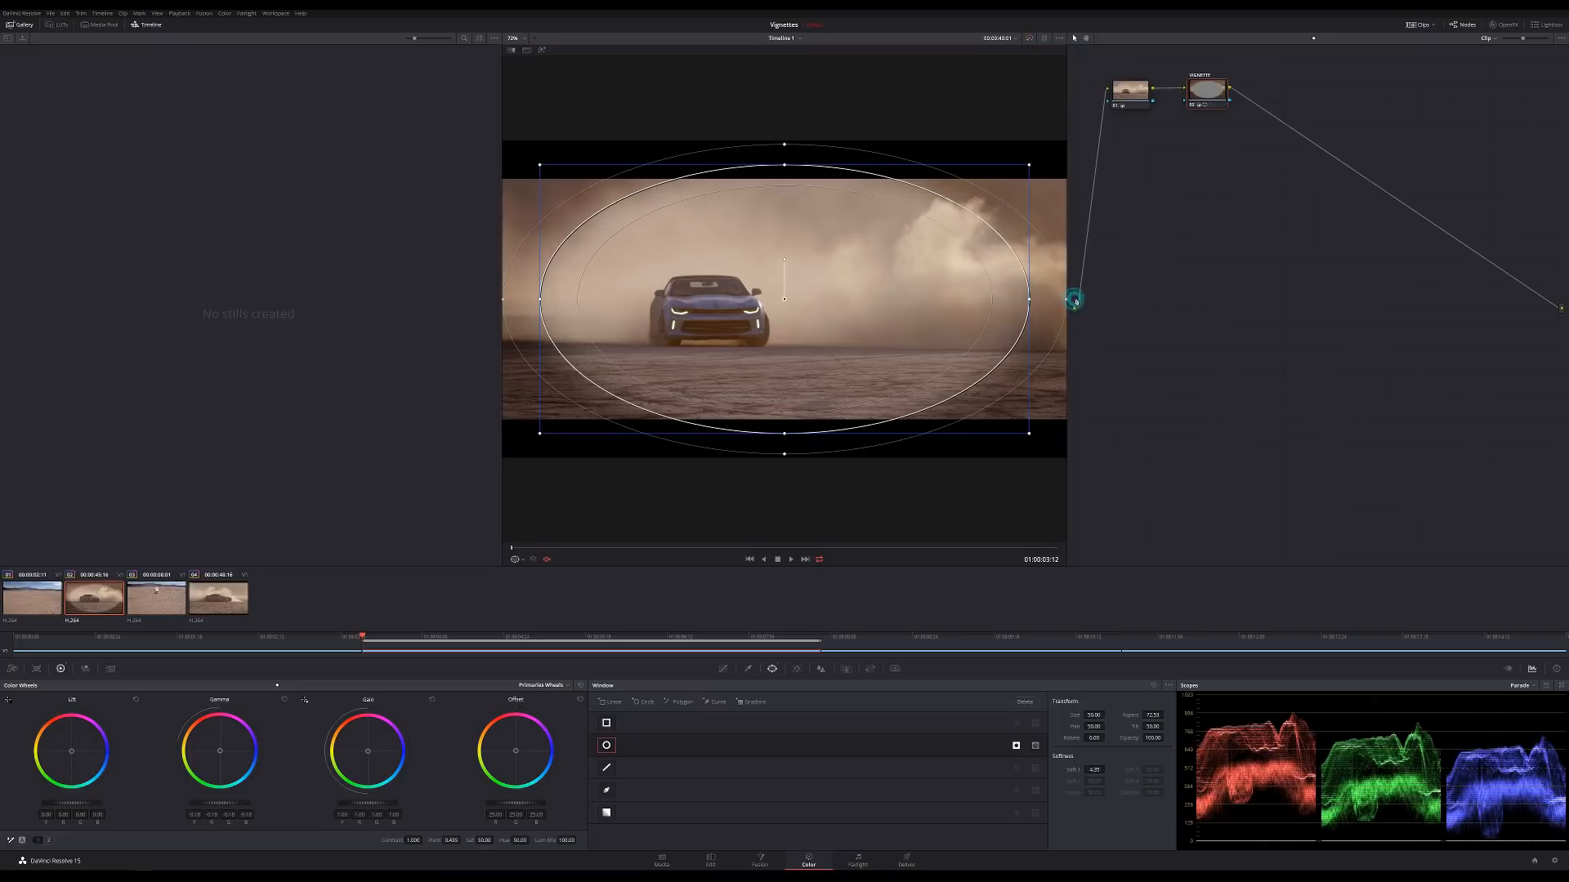
drag(784, 144, 788, 99)
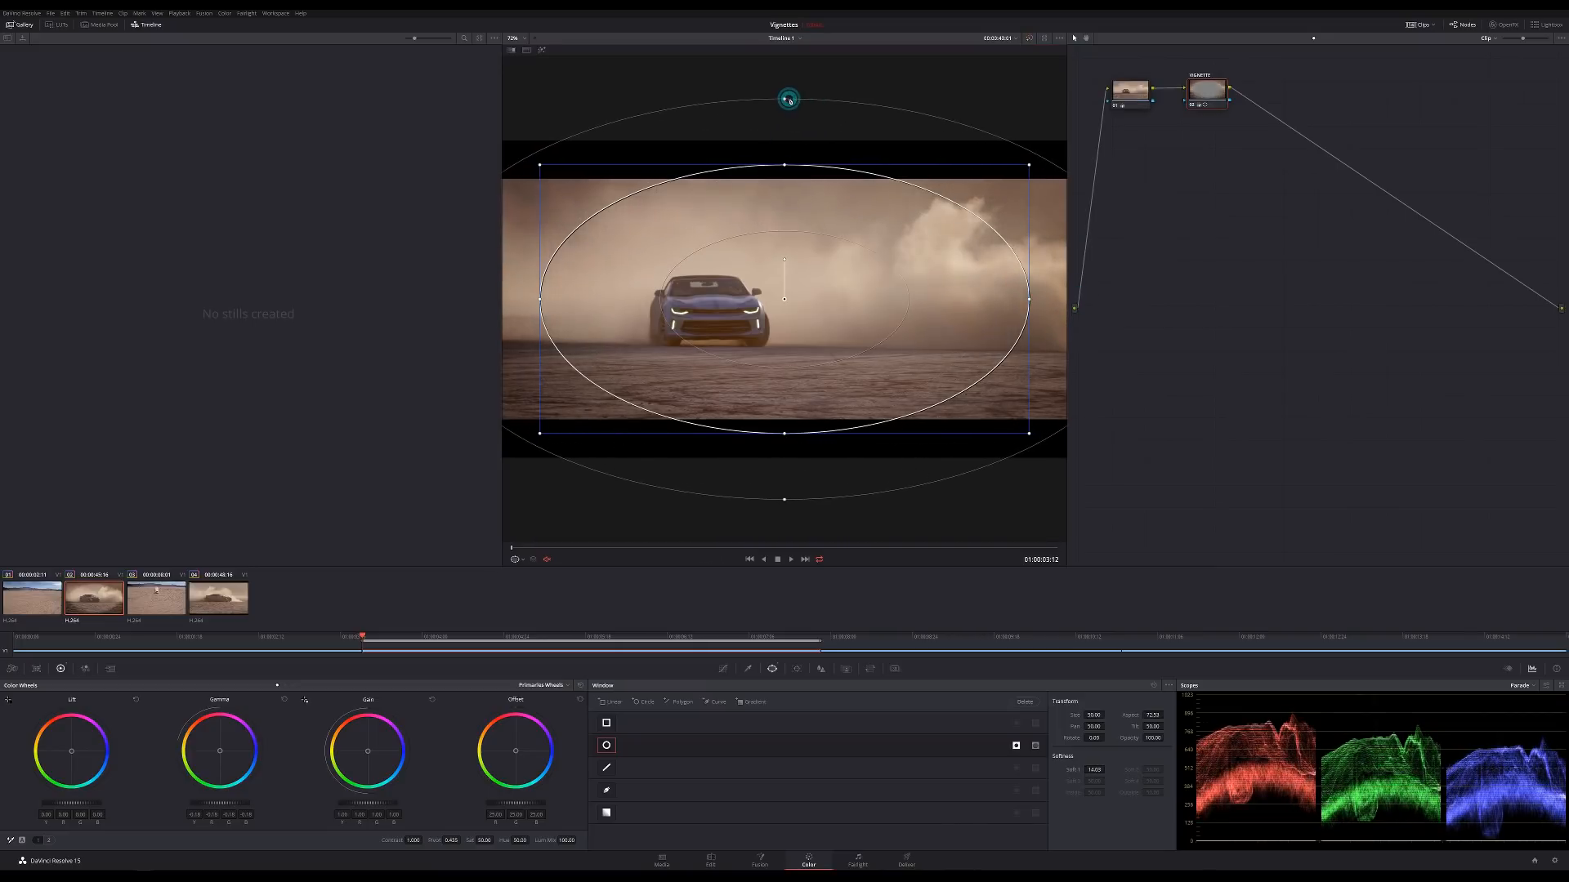
Step: Compare the shot with and without the vignette by toggling the VIGNETTE node off and on
click(1129, 96)
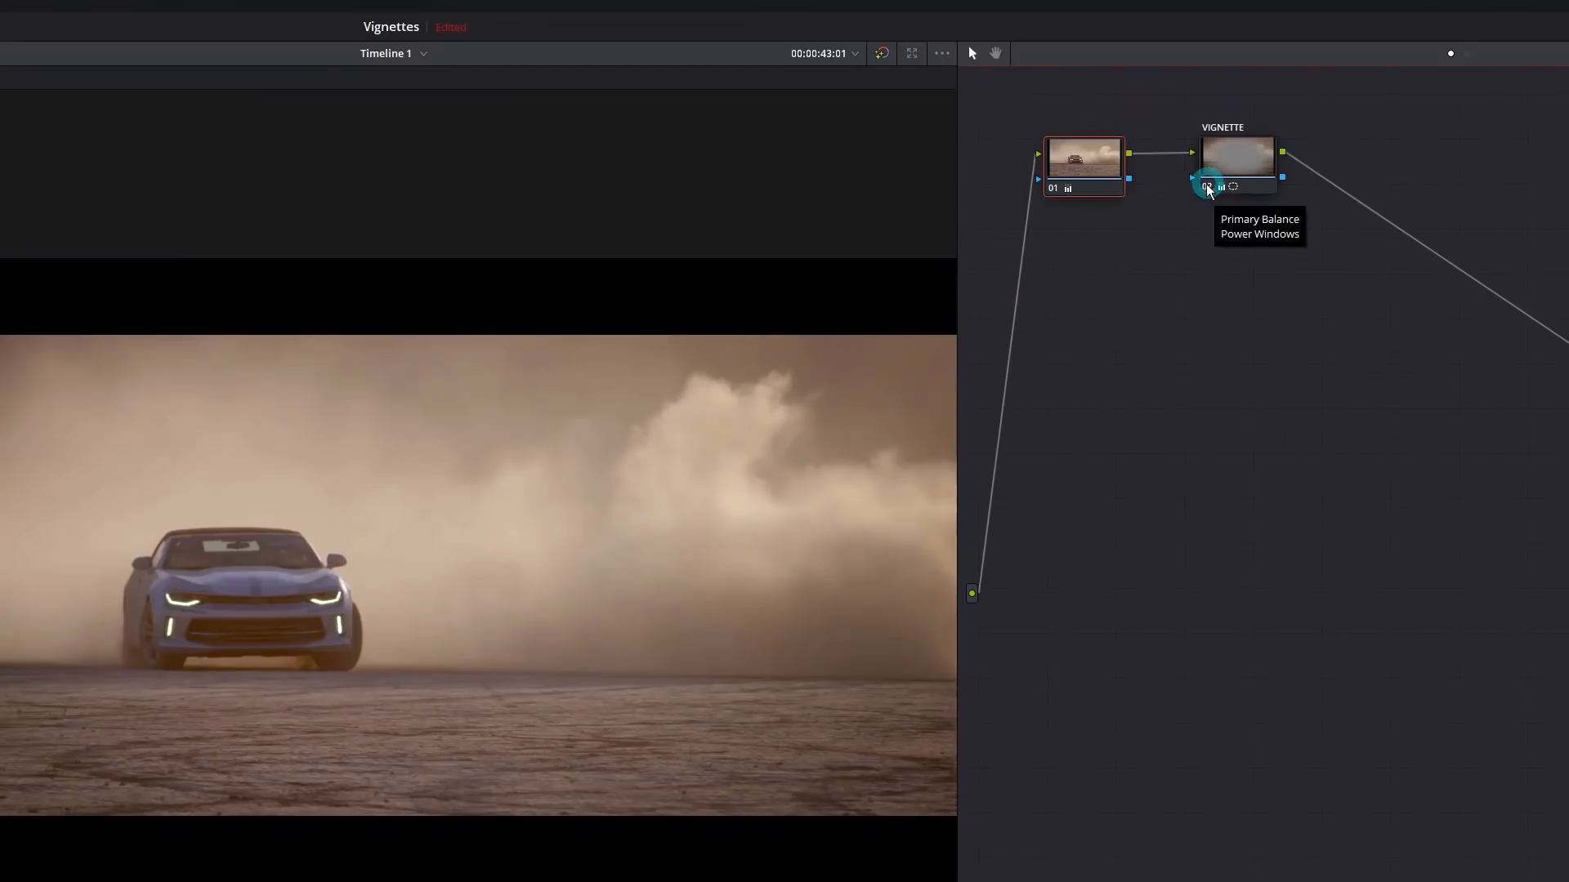
click(1208, 190)
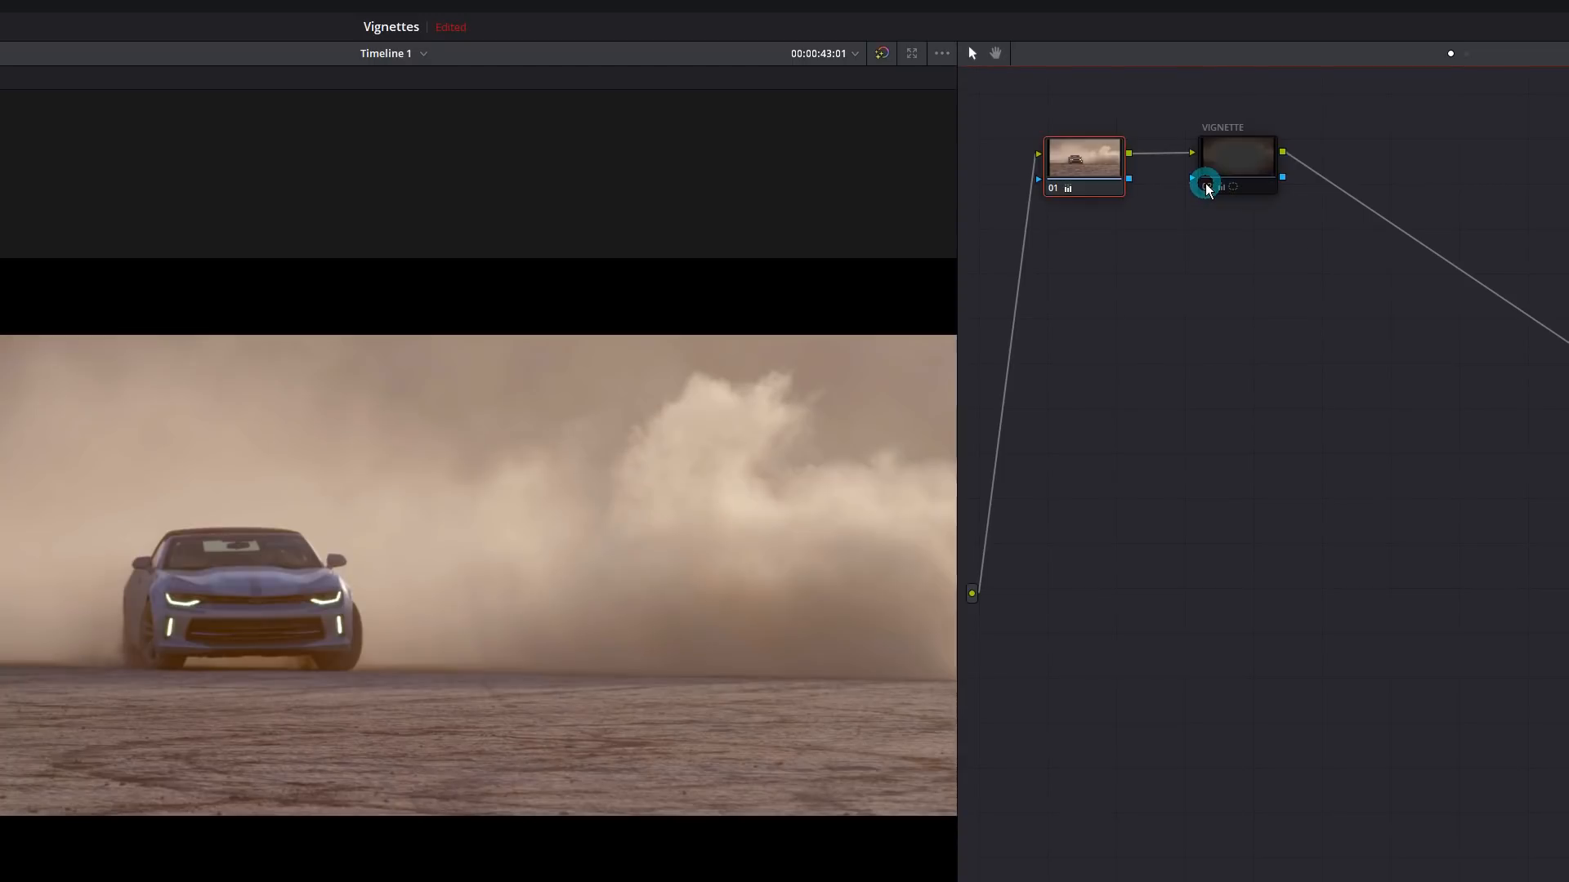
click(1208, 189)
click(1208, 190)
click(1208, 189)
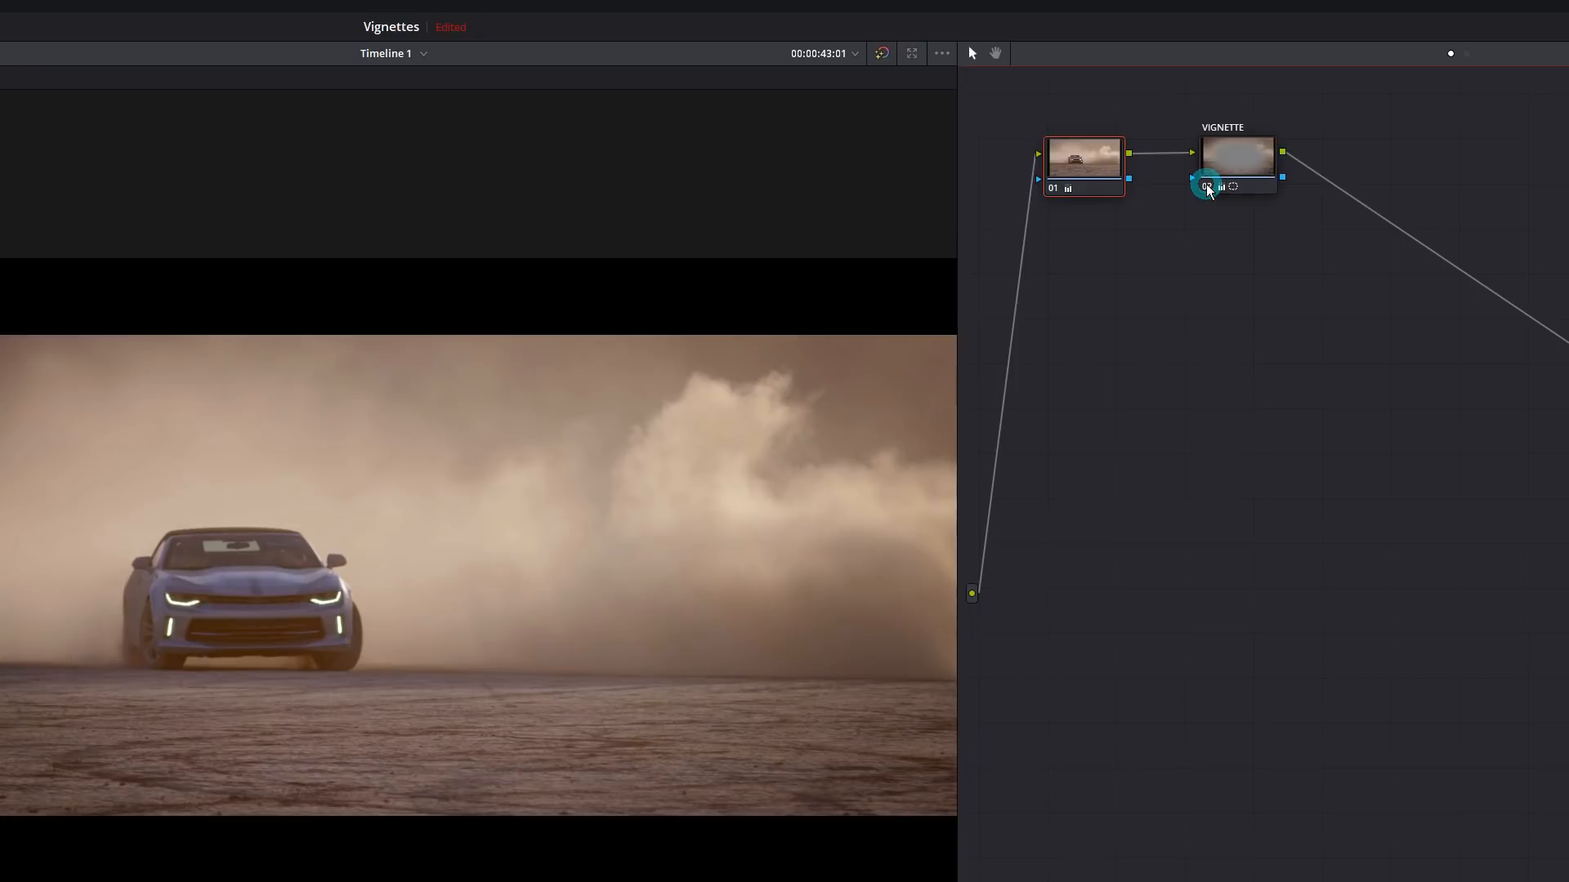
click(1208, 190)
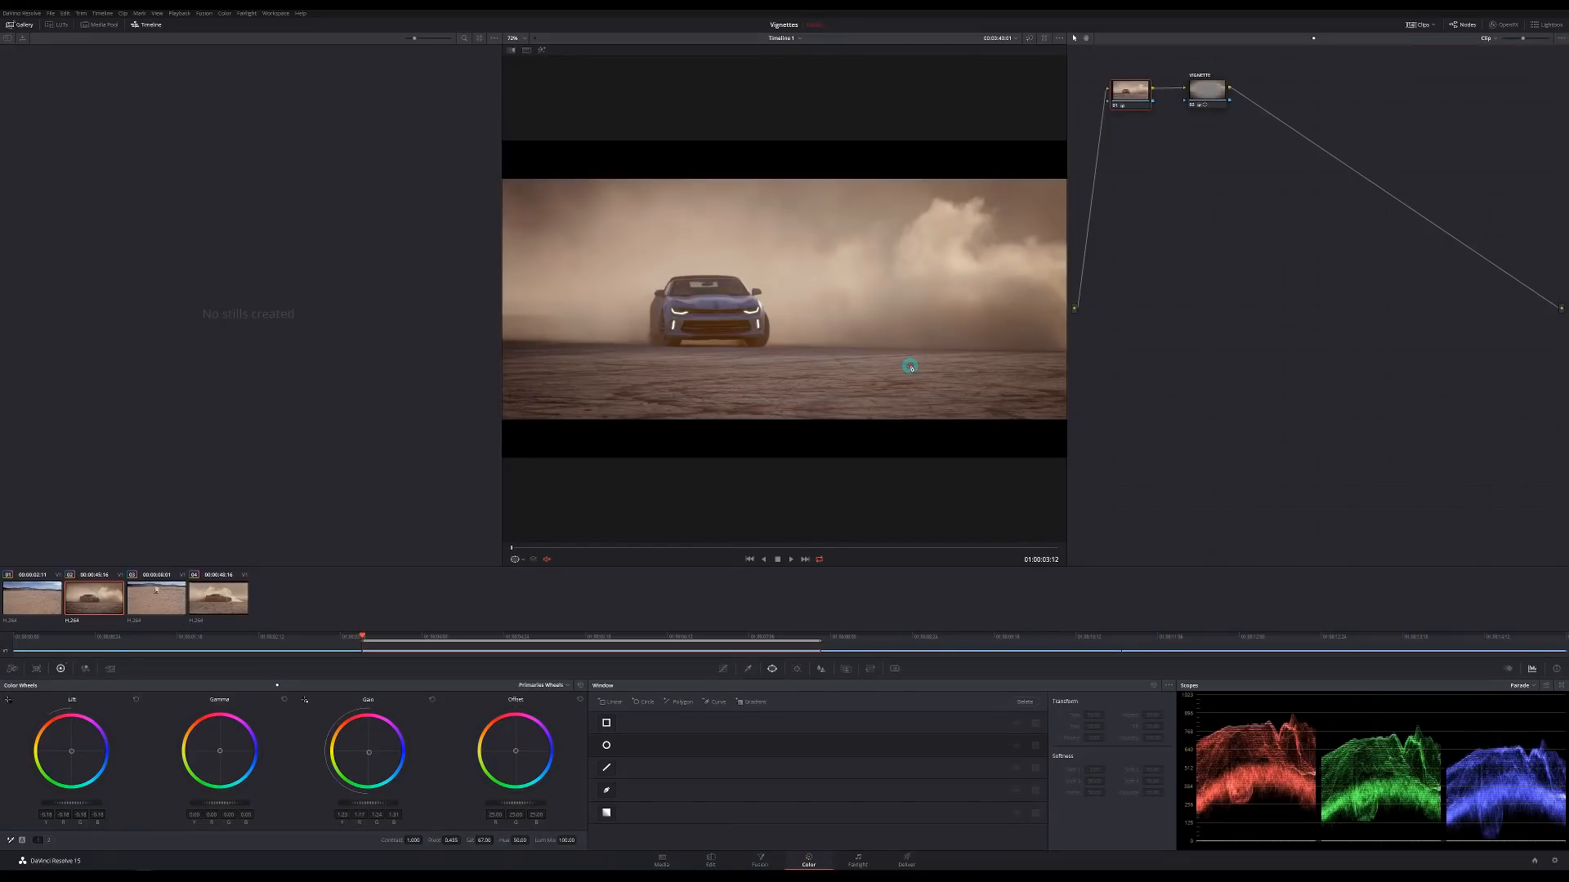
Step: Apply clip 02's full grade, including the vignette, to clip 04 and compare the two clips
click(232, 601)
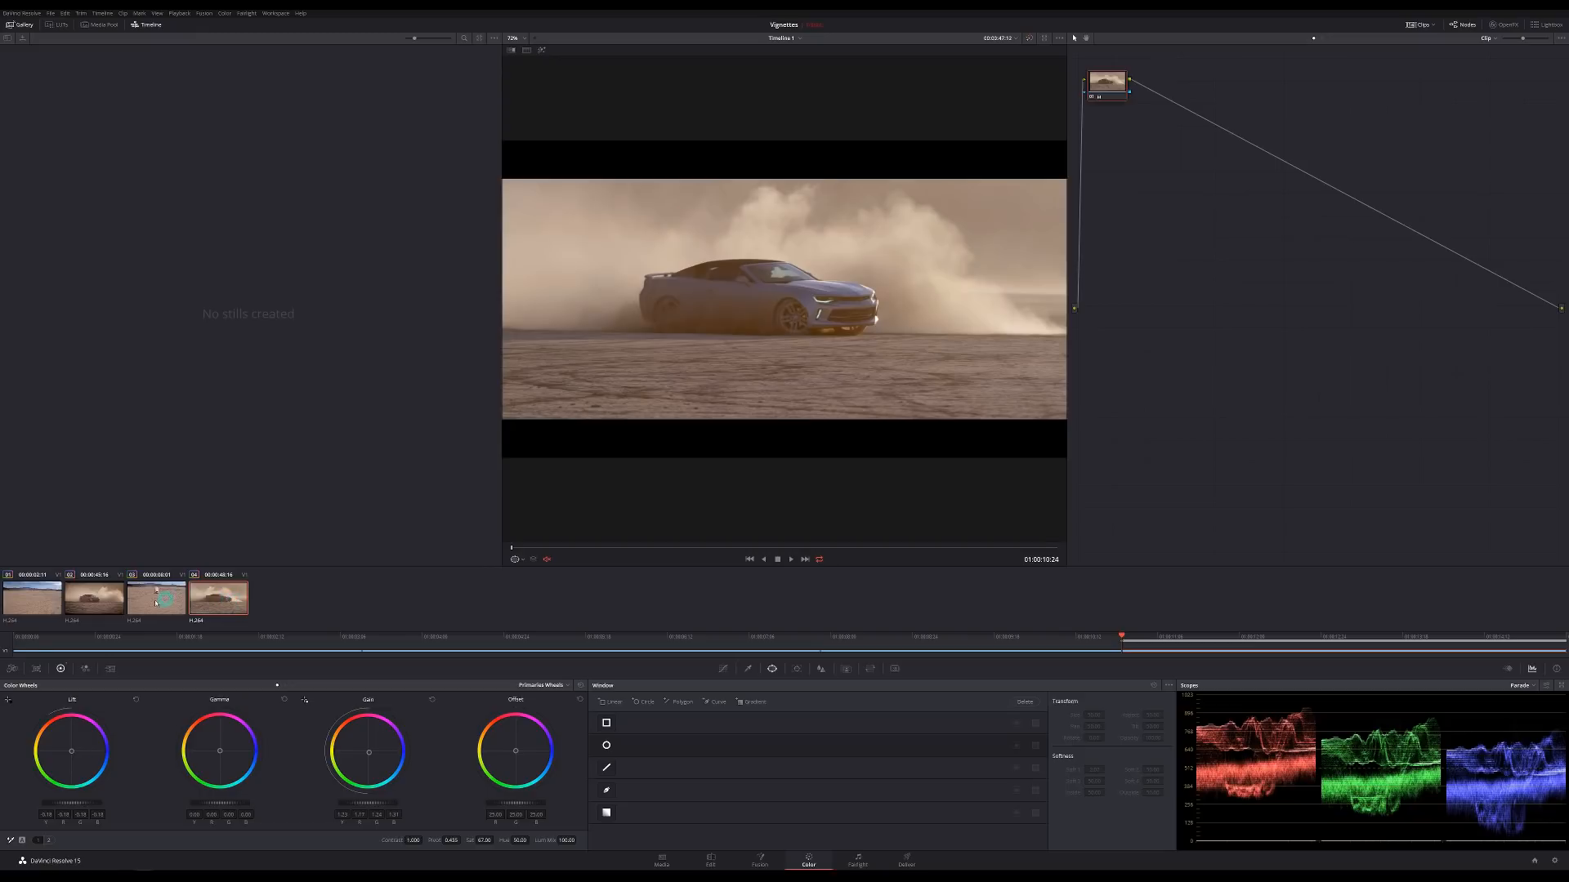
middle_click(100, 601)
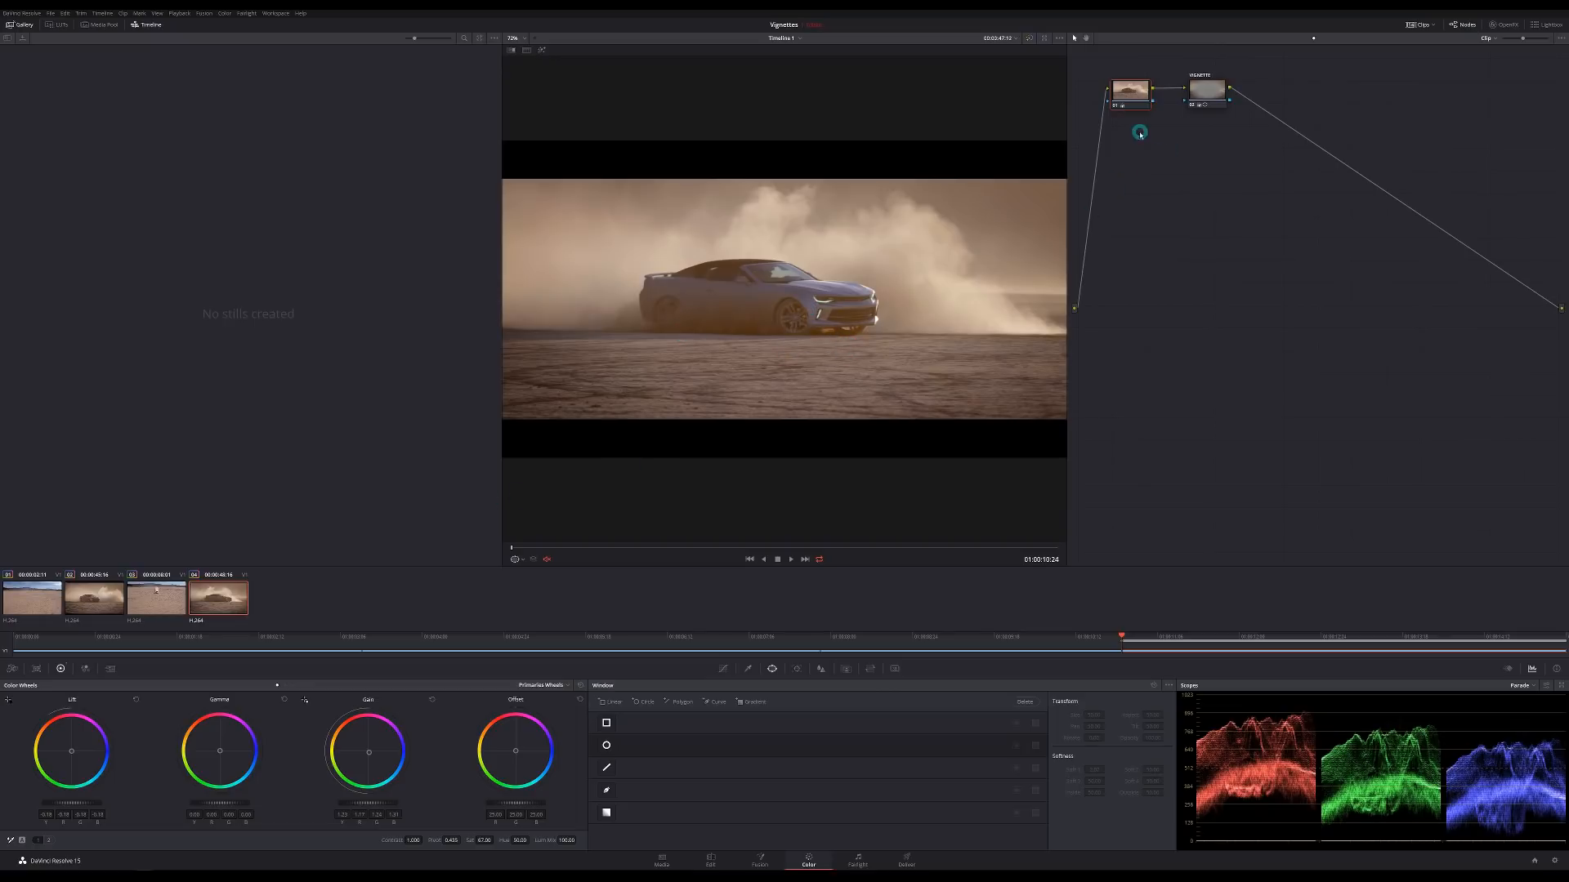
click(114, 598)
click(217, 605)
Step: Try applying the vignetted car shot's full grade to clip 03 and undo it
click(167, 602)
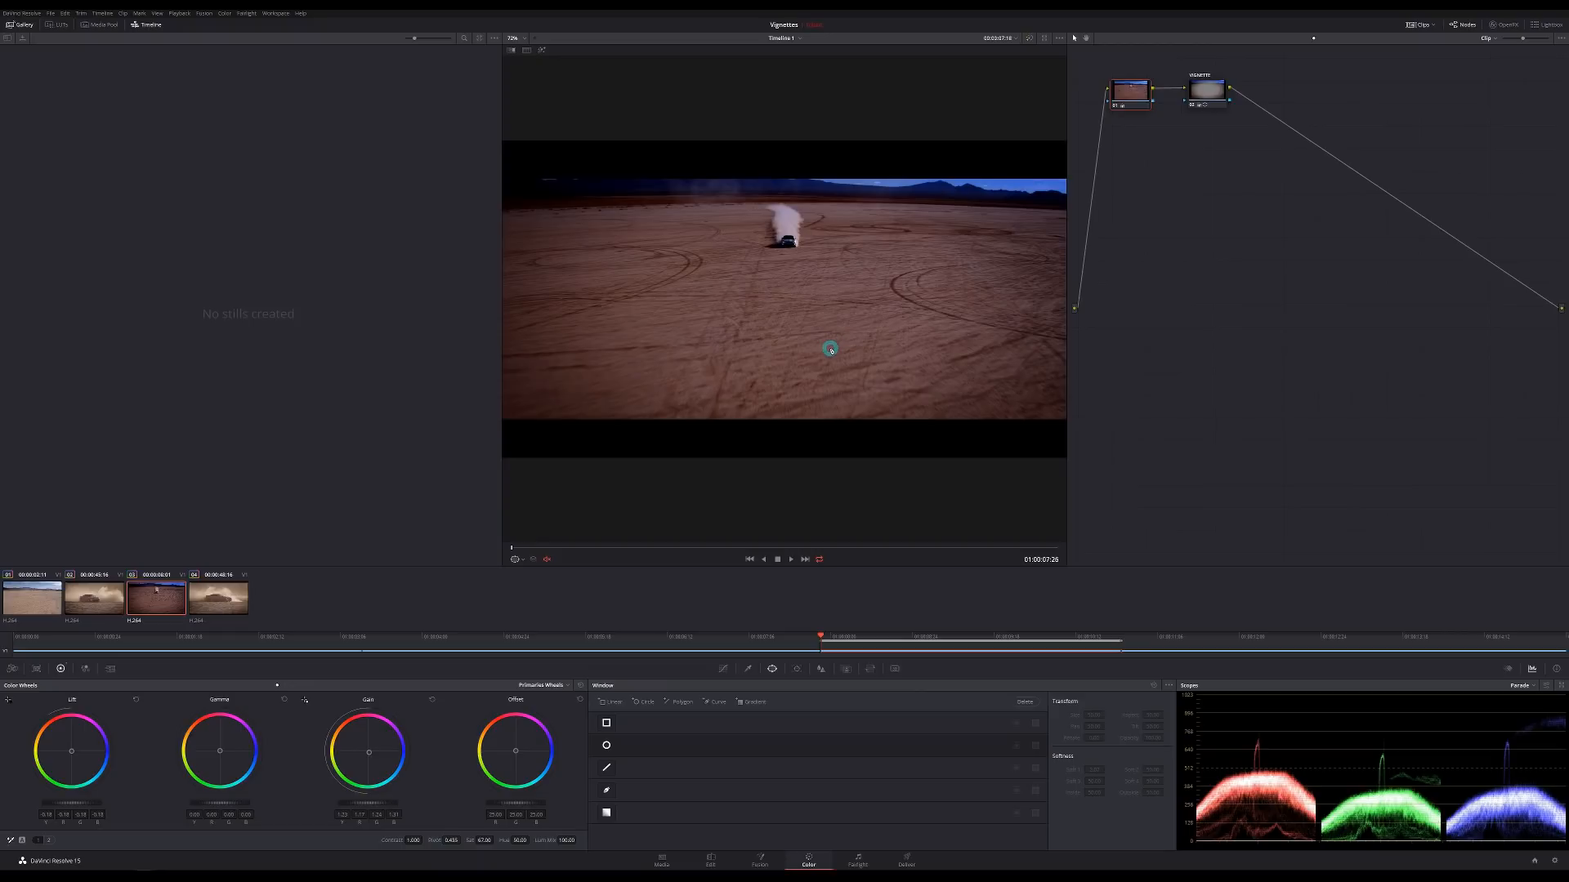
key(shift+d)
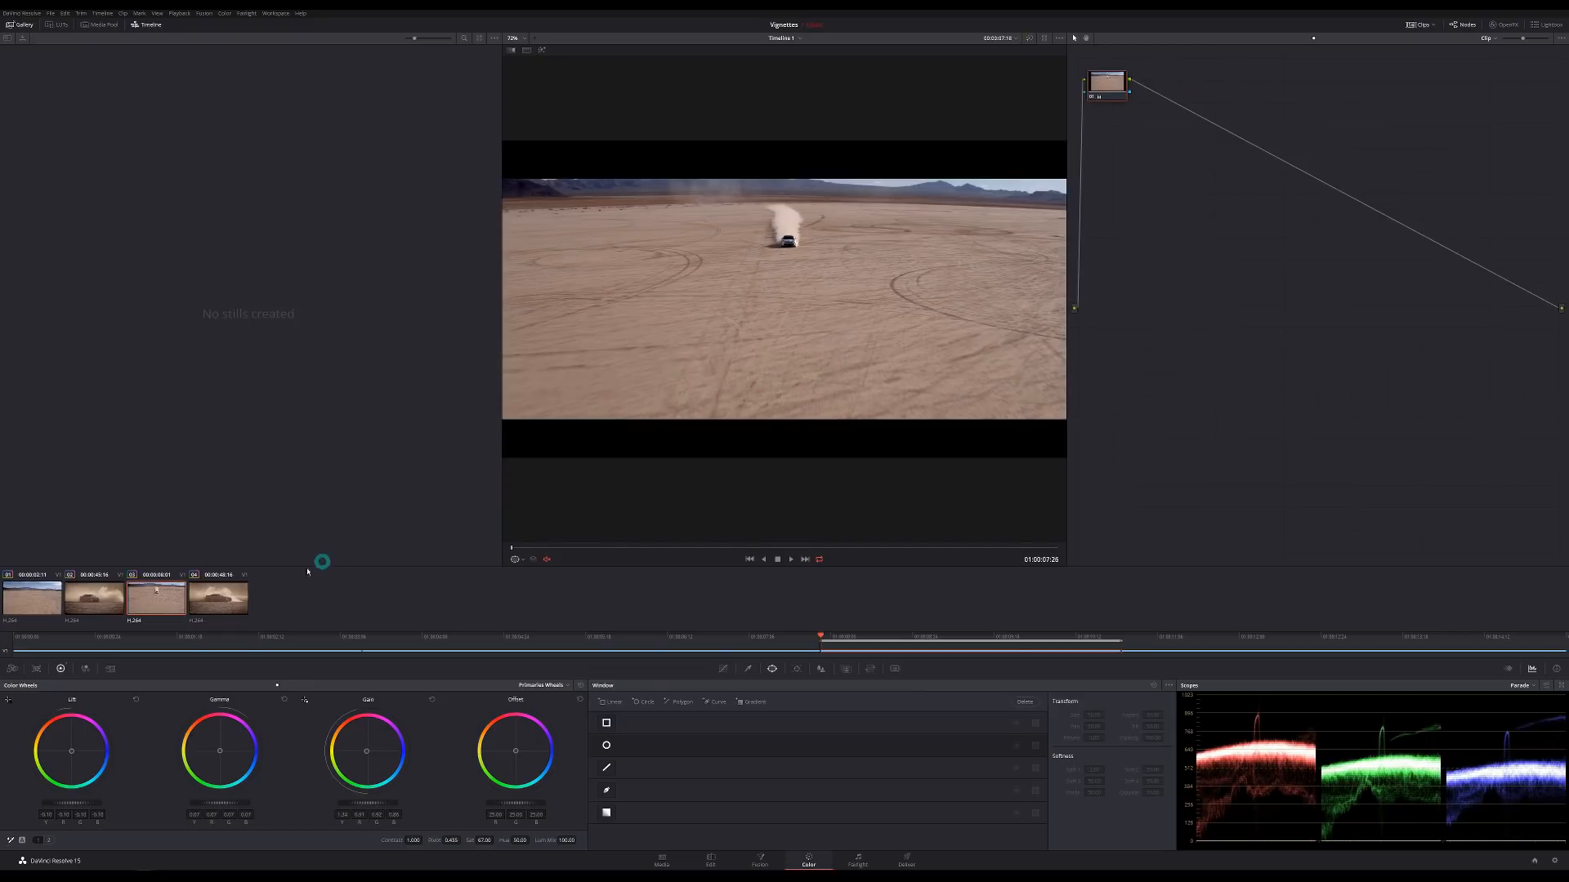
Step: Copy clip 04's VIGNETTE node and paste it onto a new serial node added after node 01 in clip 03
click(235, 600)
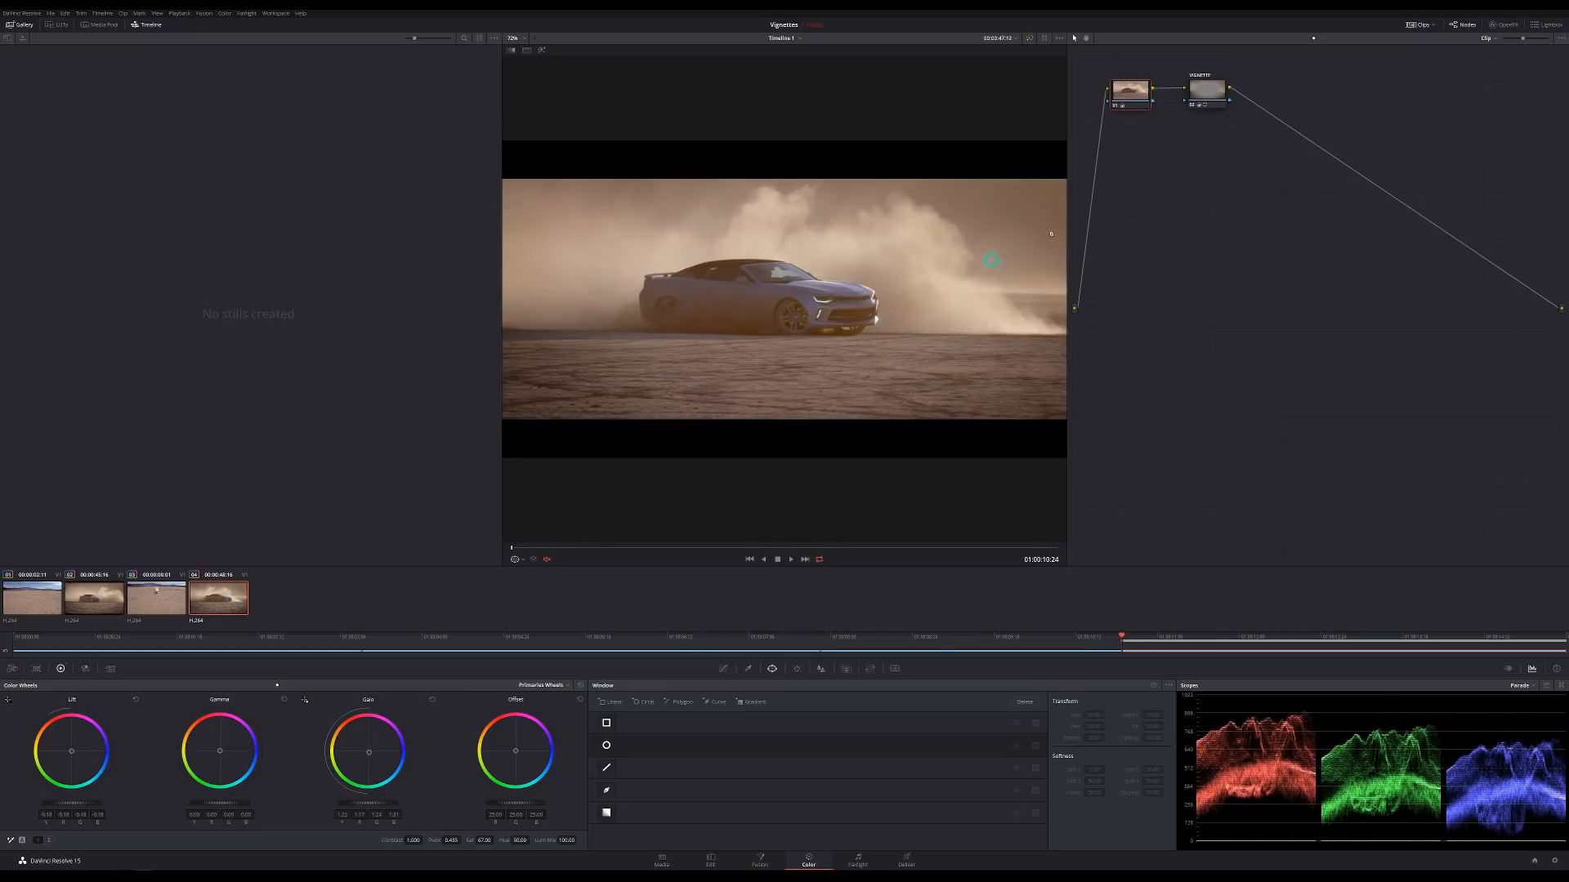
click(1199, 100)
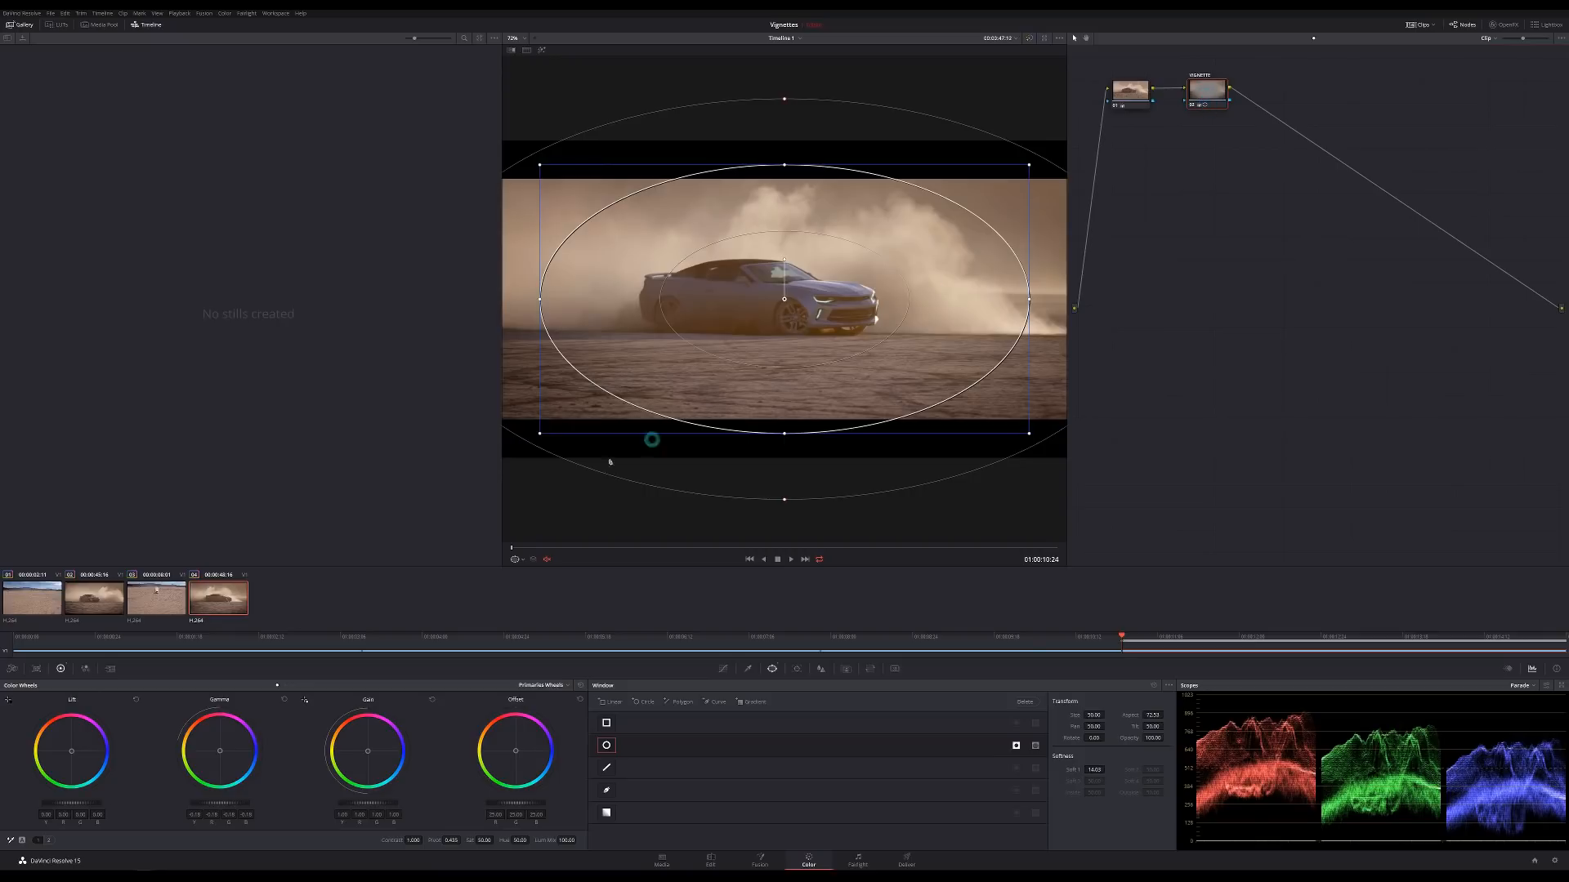
click(166, 602)
right_click(1105, 87)
mouse_move(1145, 125)
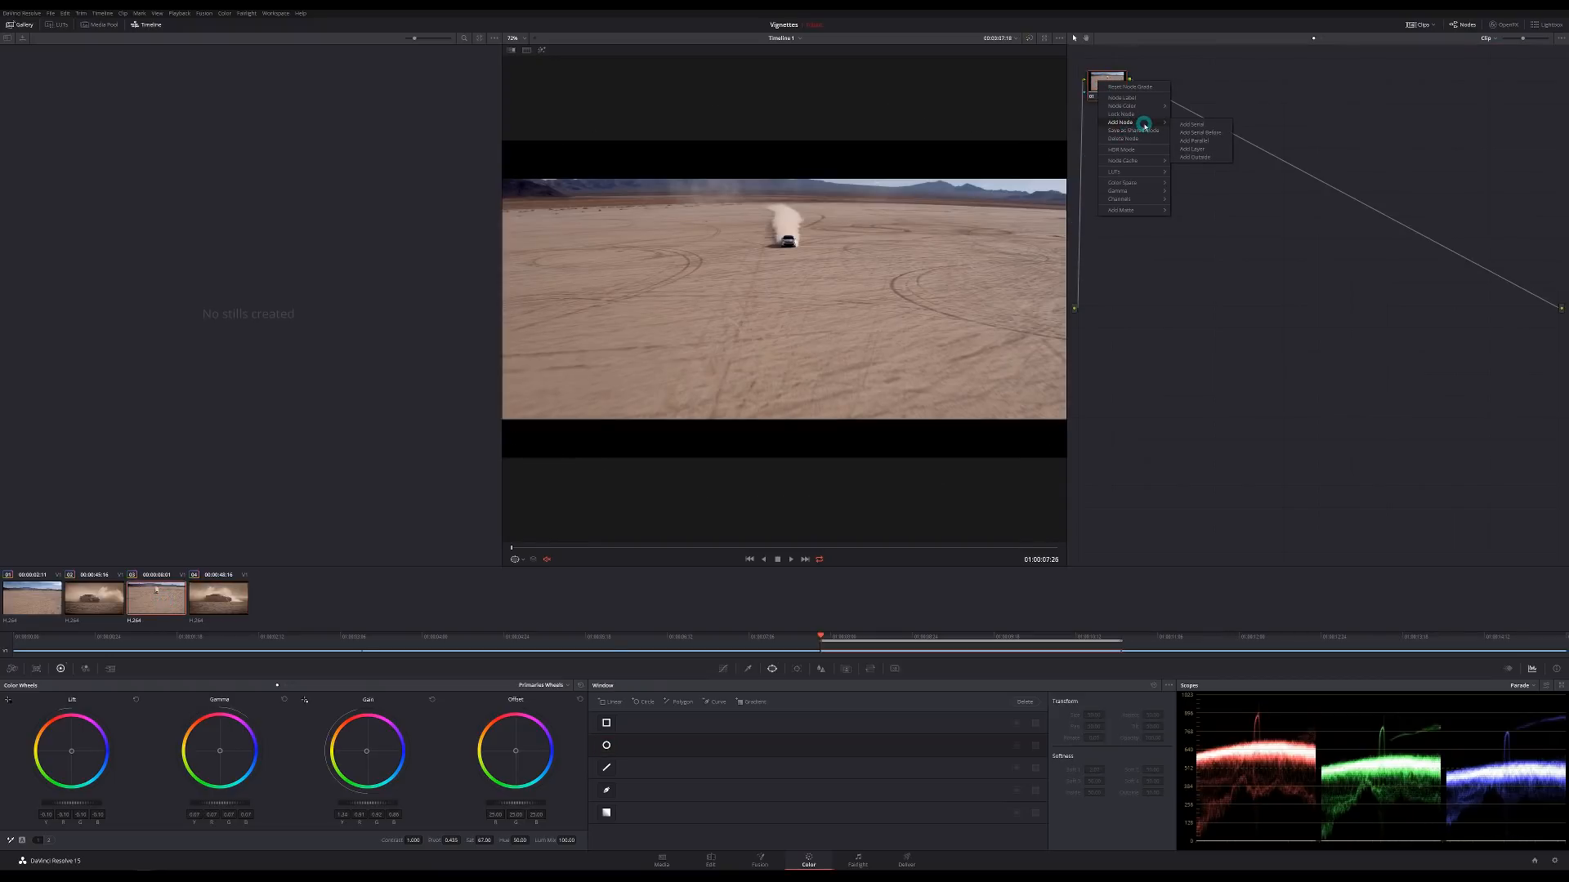
click(1186, 124)
drag(1170, 90, 1178, 95)
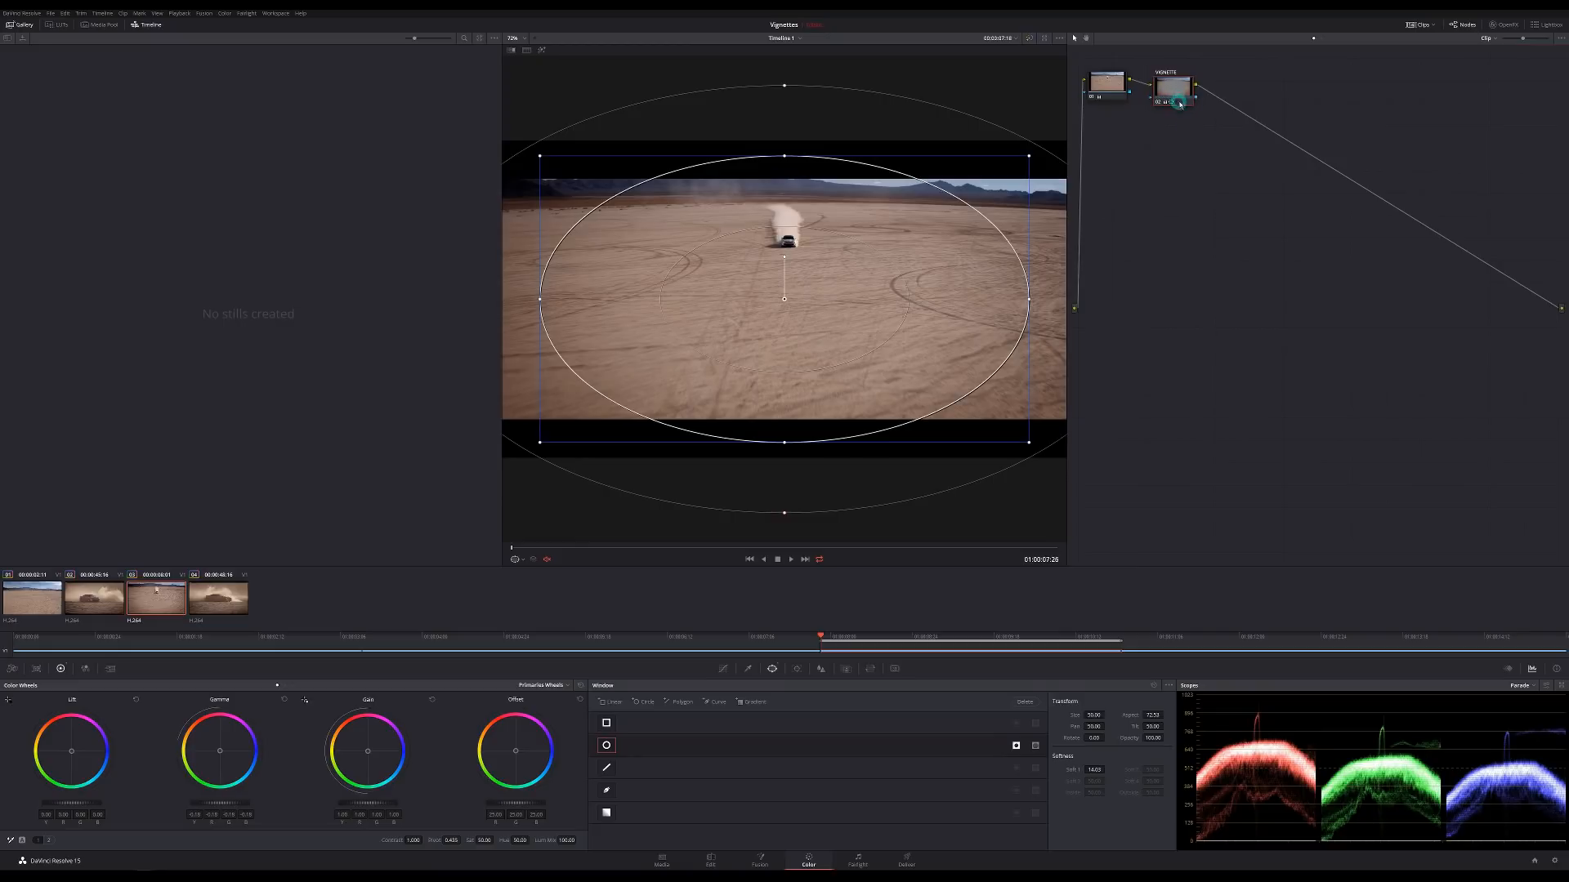
Step: Apply clip 03's grade, including its vignette, to clip 01 and return to clip 02
click(46, 603)
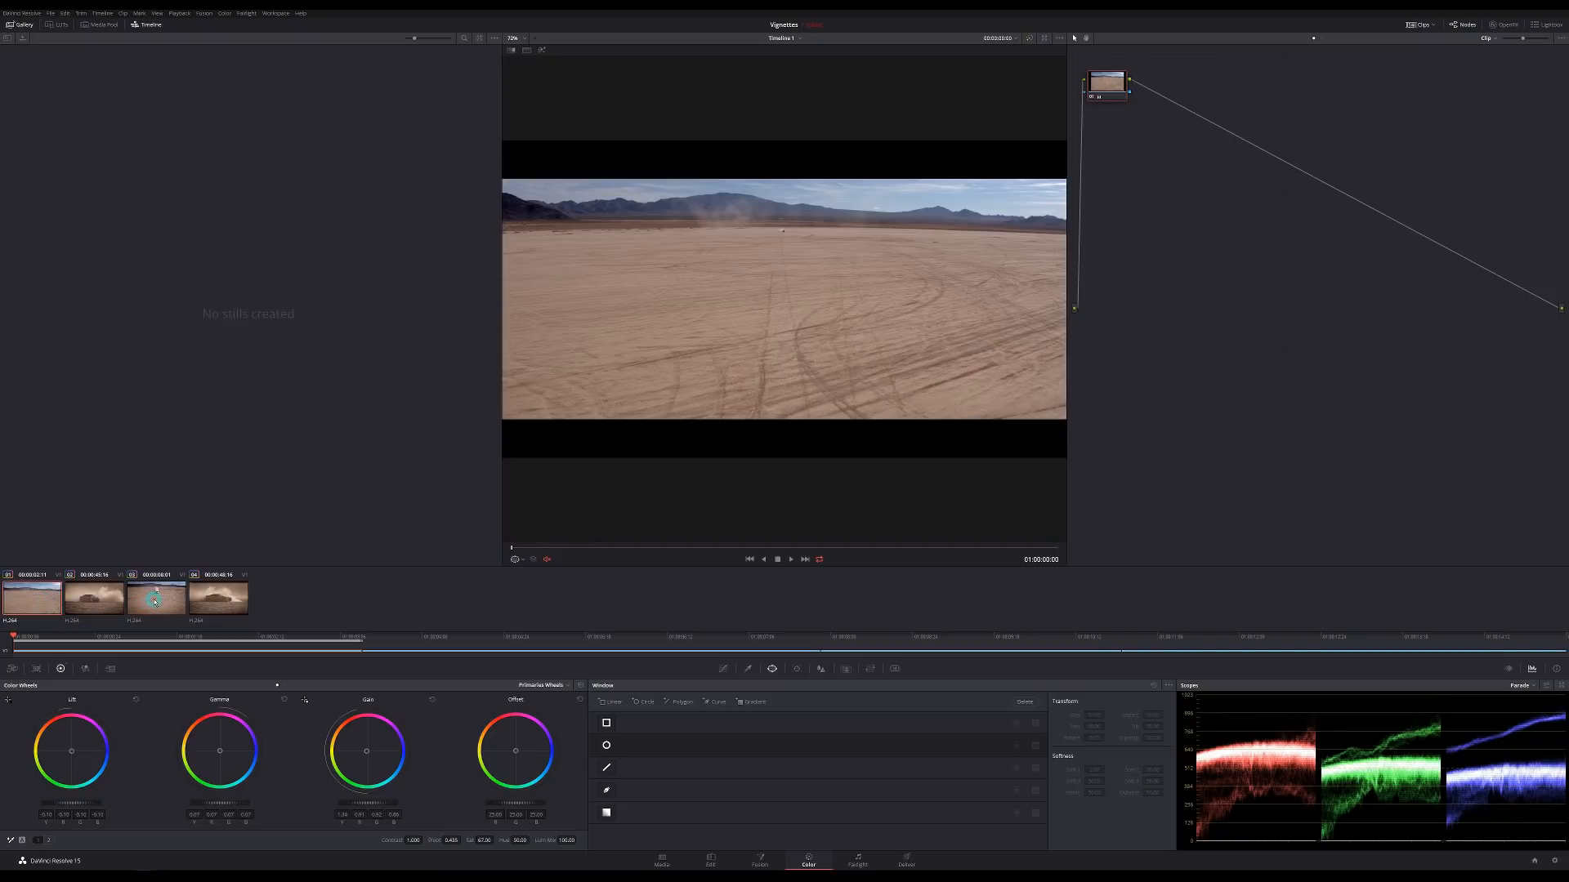
middle_click(105, 603)
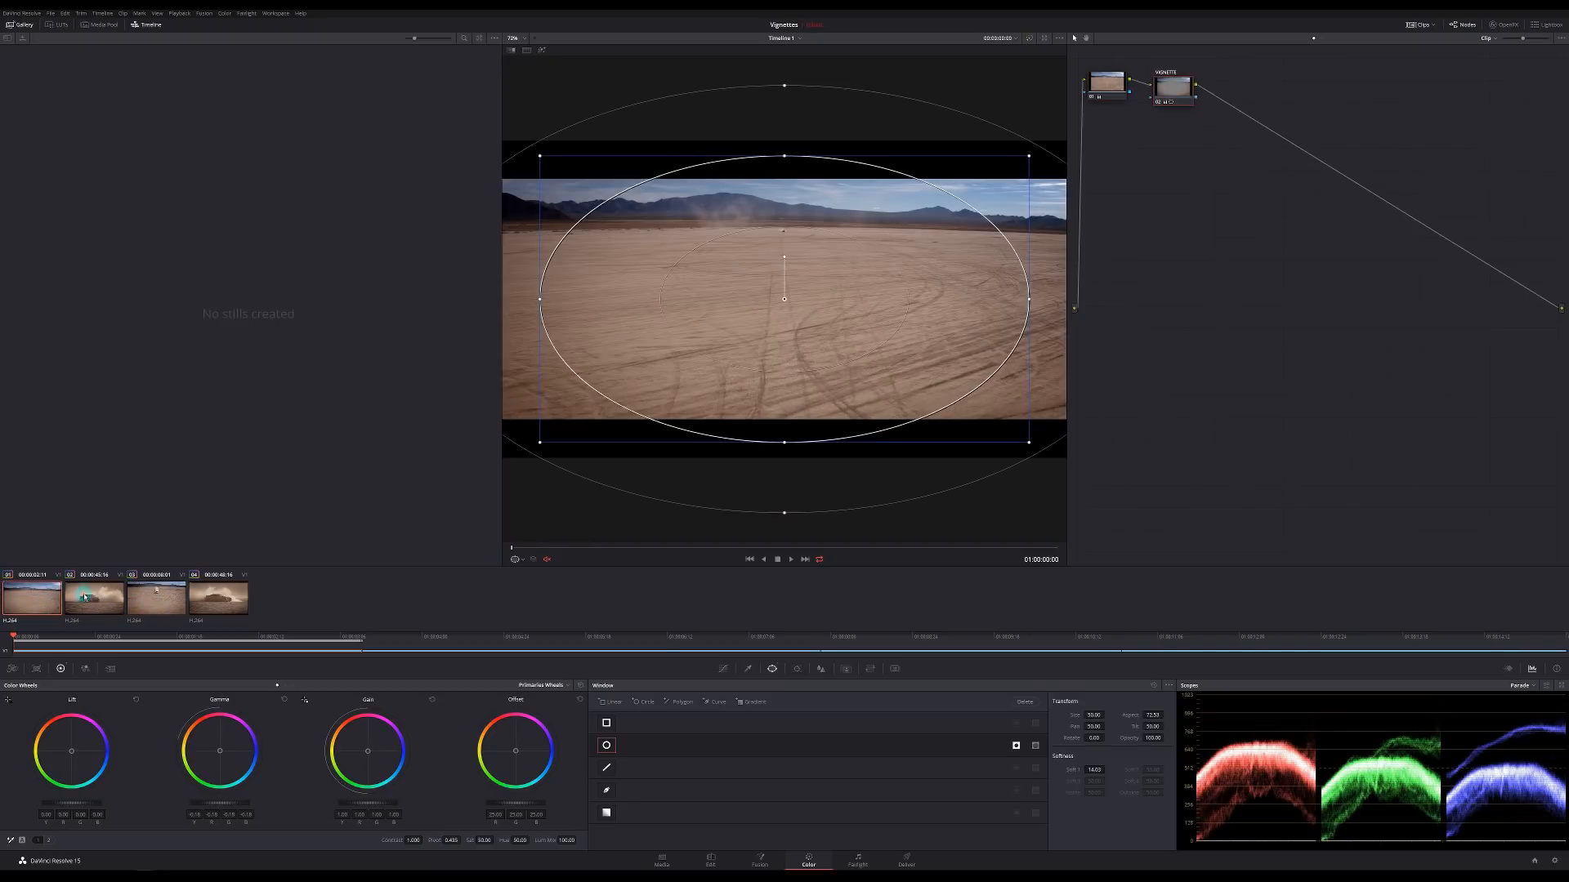
click(85, 598)
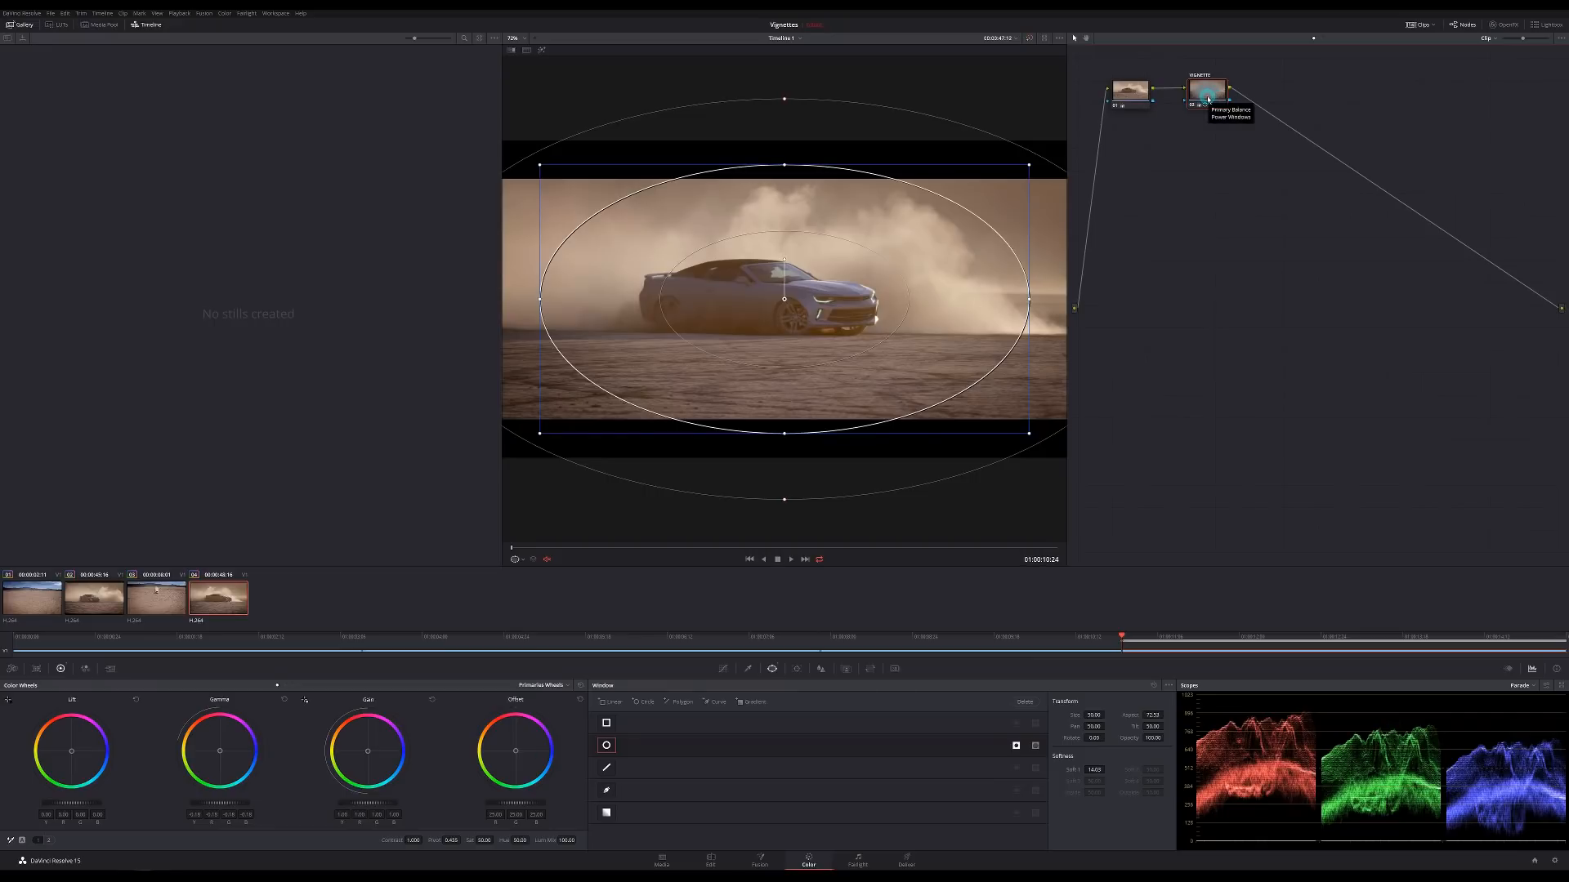
Step: Delete the VIGNETTE node from clip 03 and from clip 02
click(157, 585)
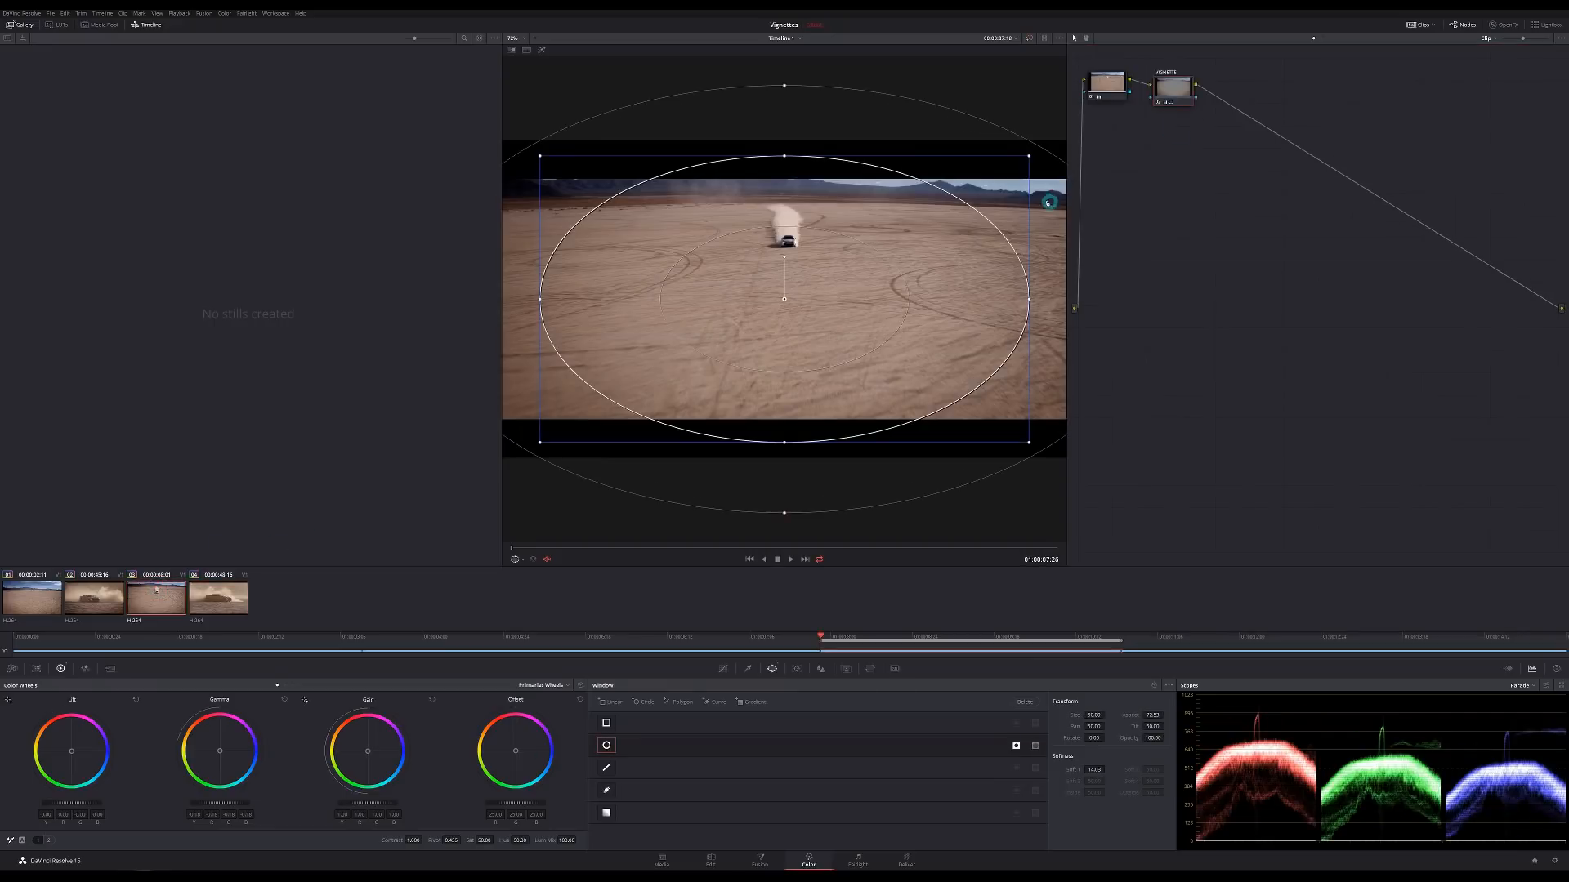
click(1168, 90)
key(Delete)
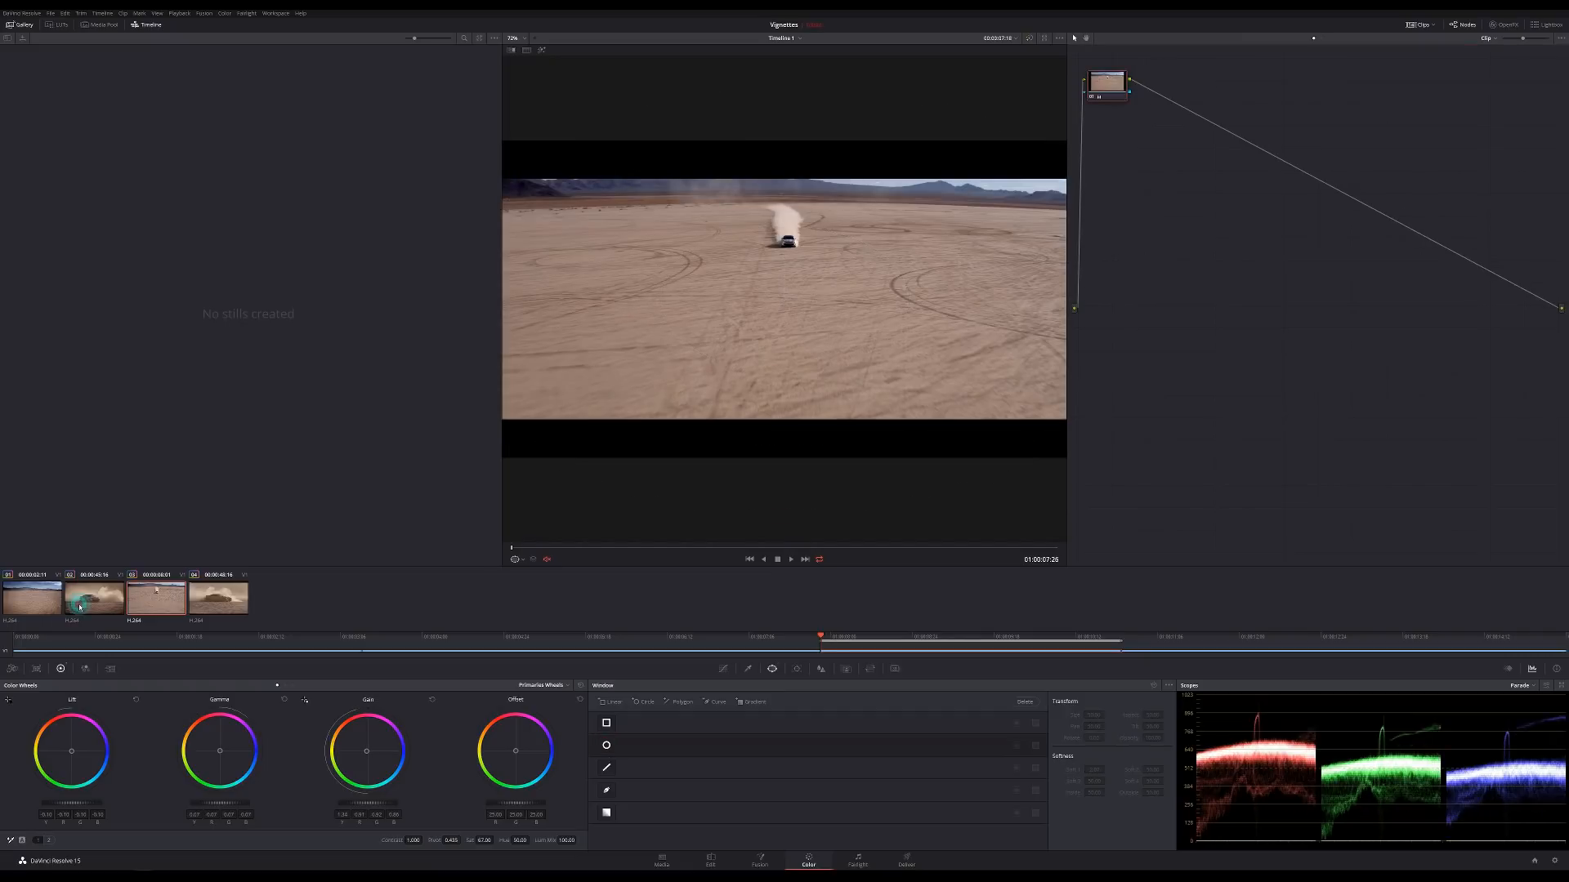
click(79, 606)
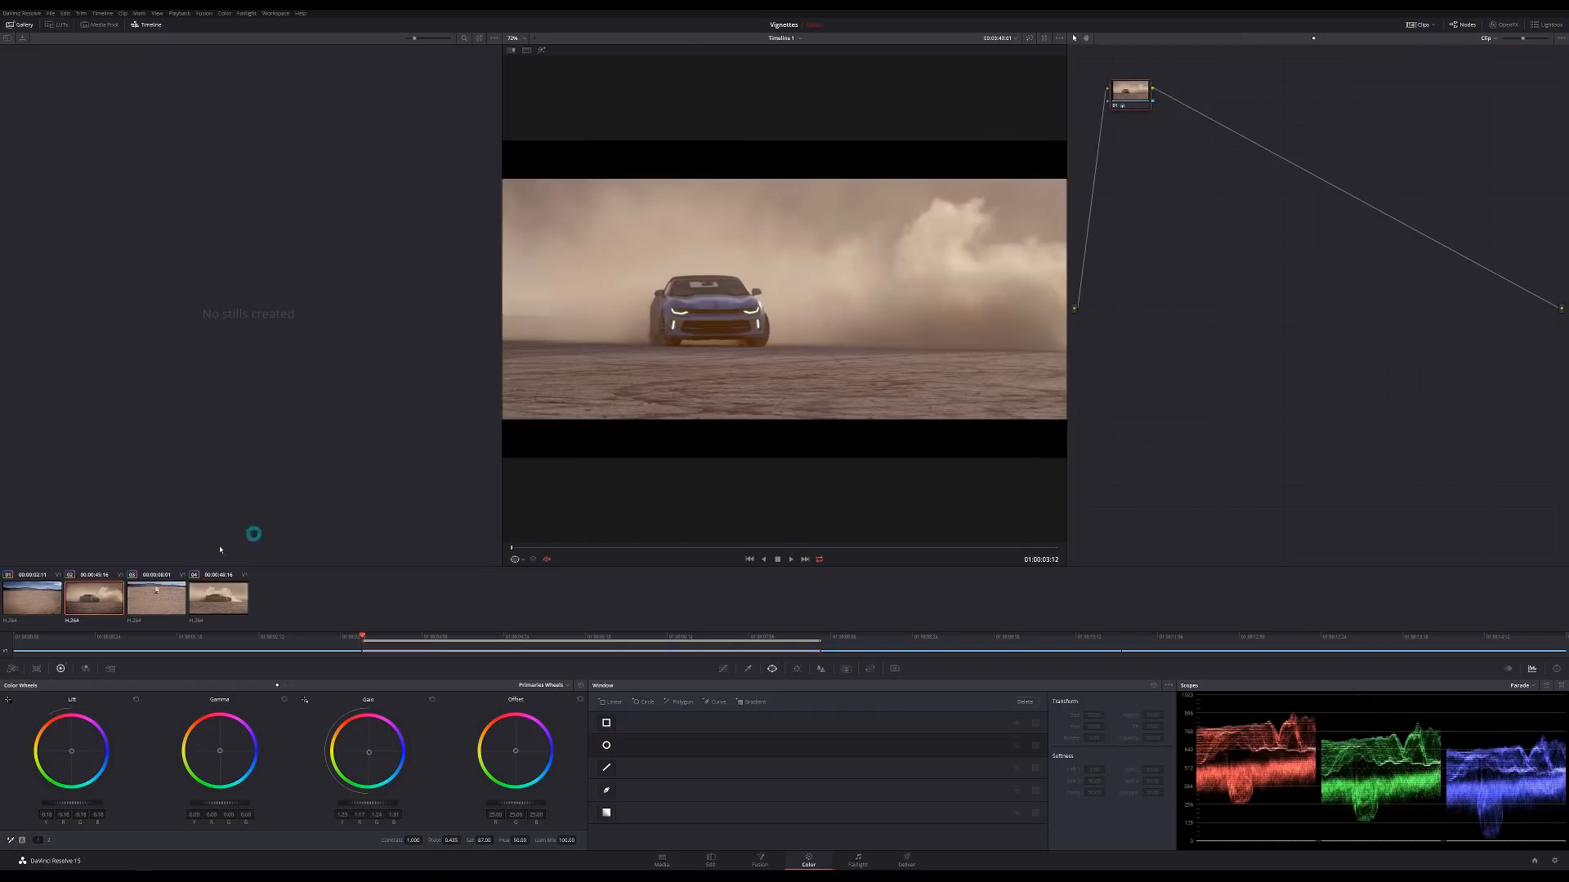
Step: Remove the VIGNETTE node from clip 01 and from clip 04, leaving clip 04 selected
click(33, 596)
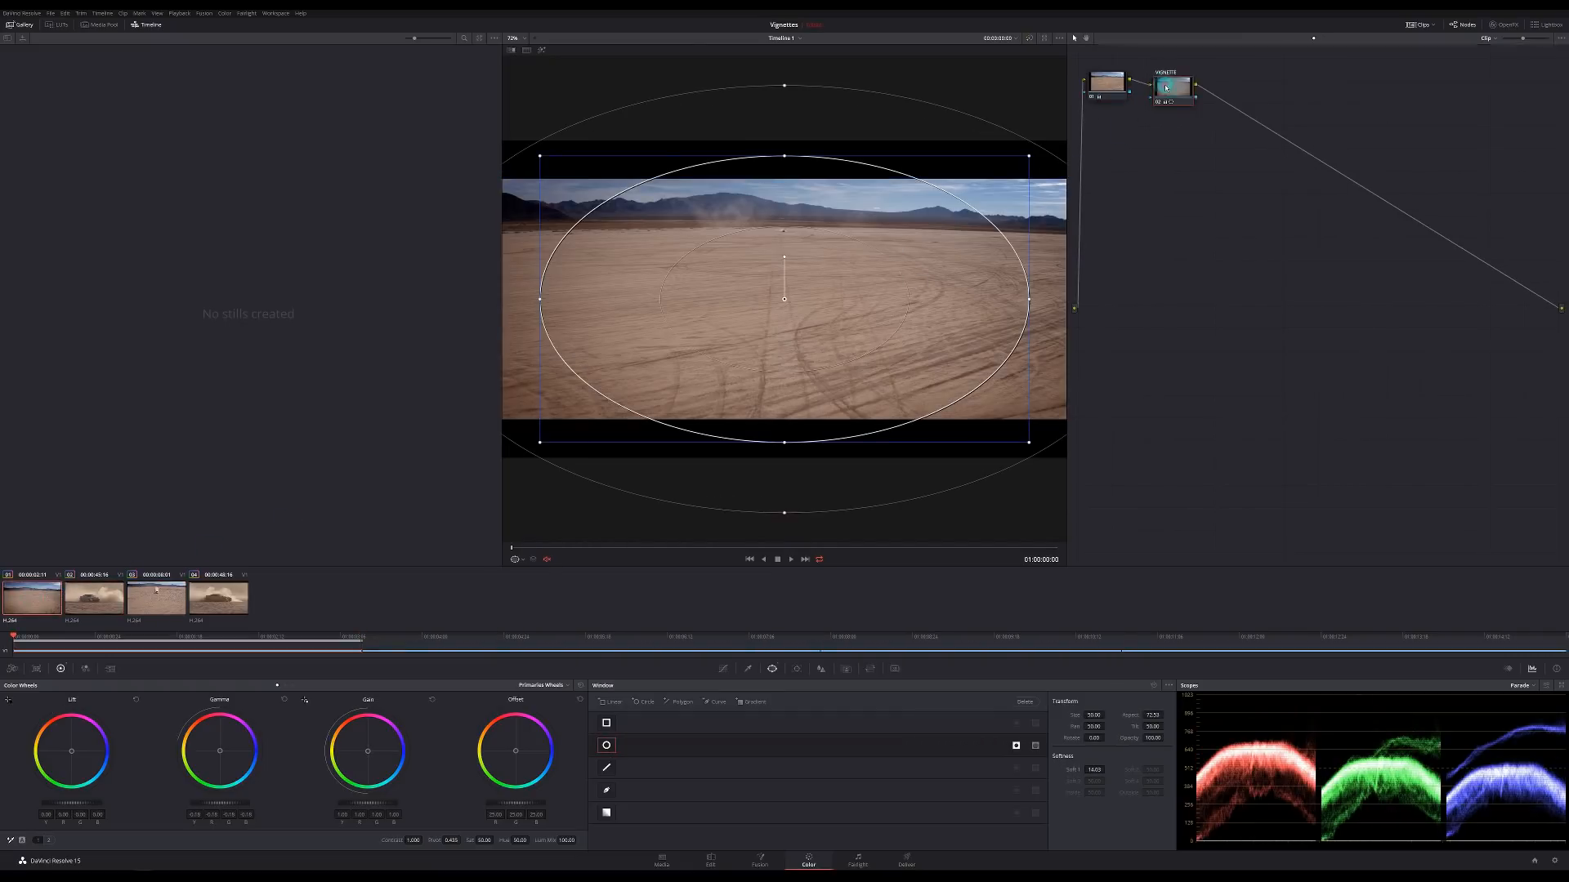
key(Down)
key(Down)
key(Down)
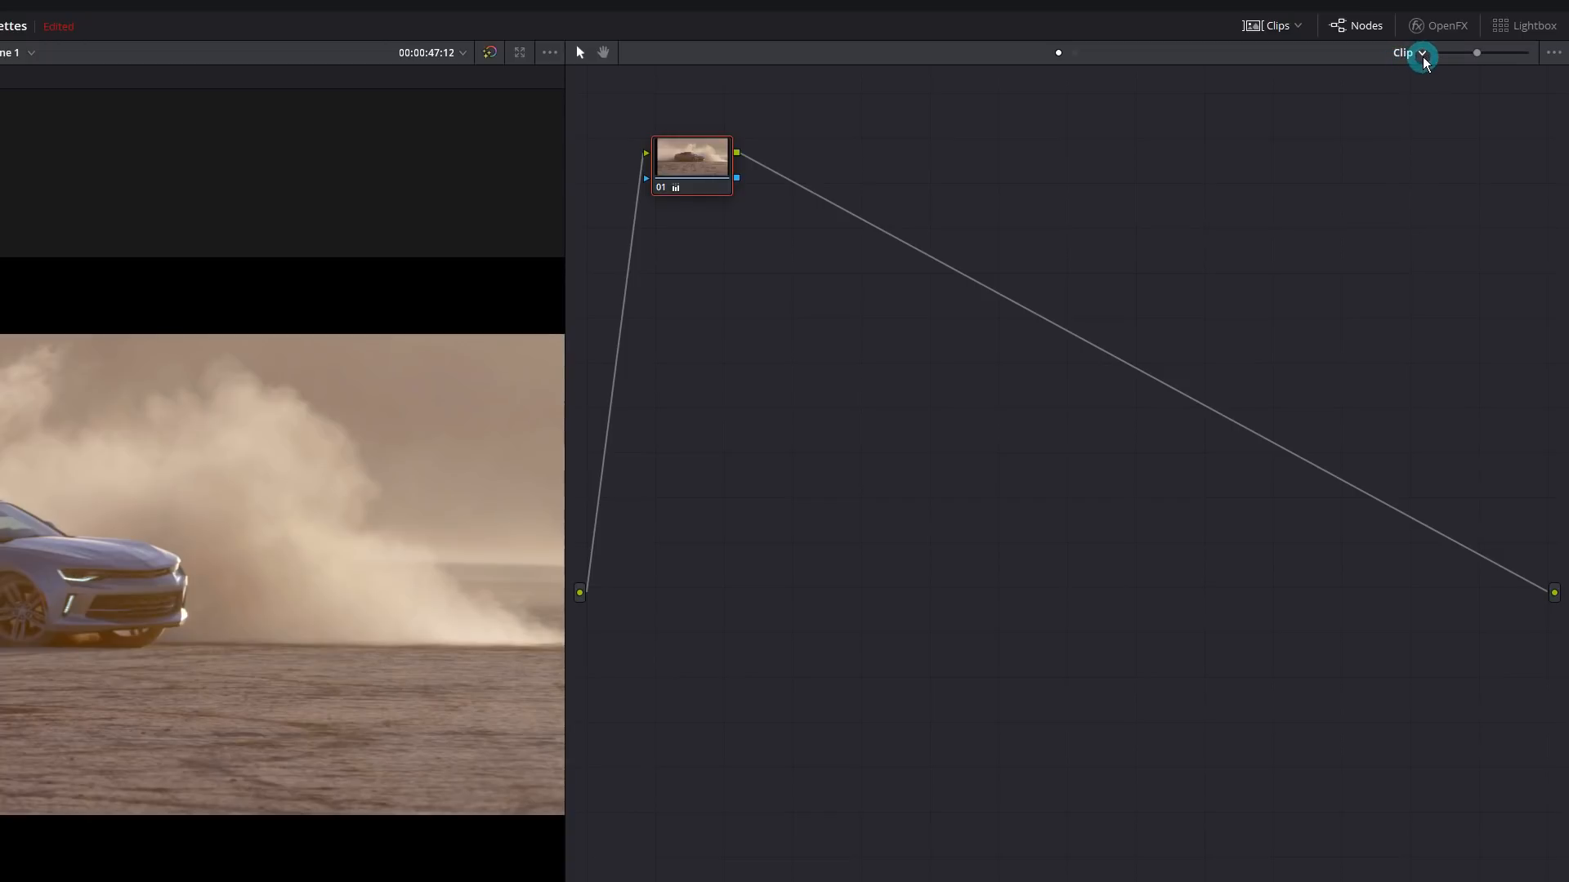
Step: Switch the node graph from Clip to Timeline mode
click(1422, 53)
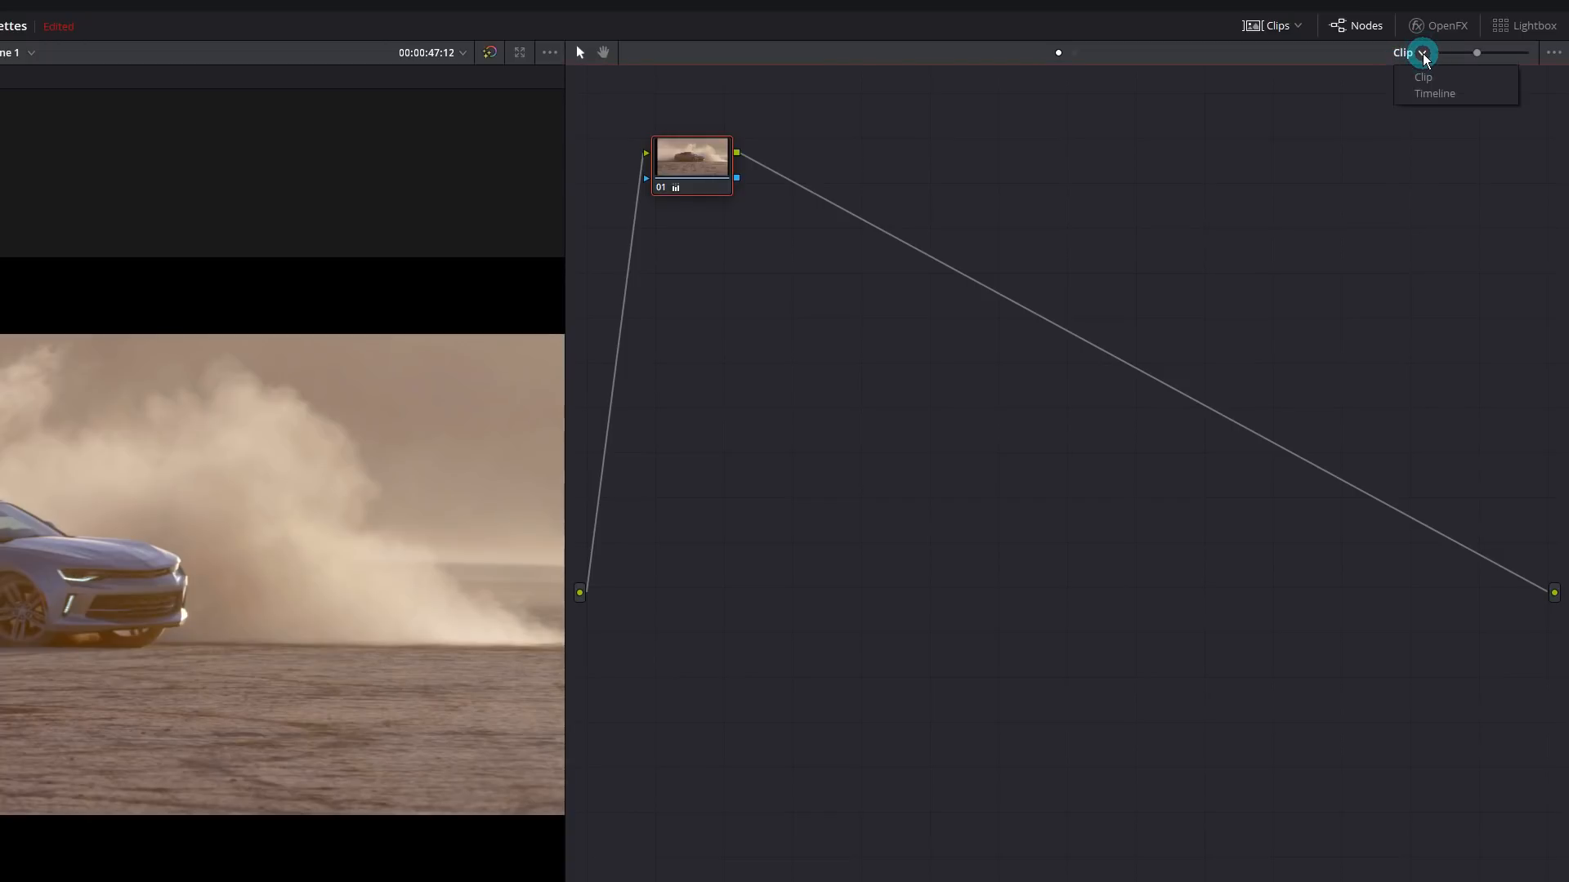
click(1481, 76)
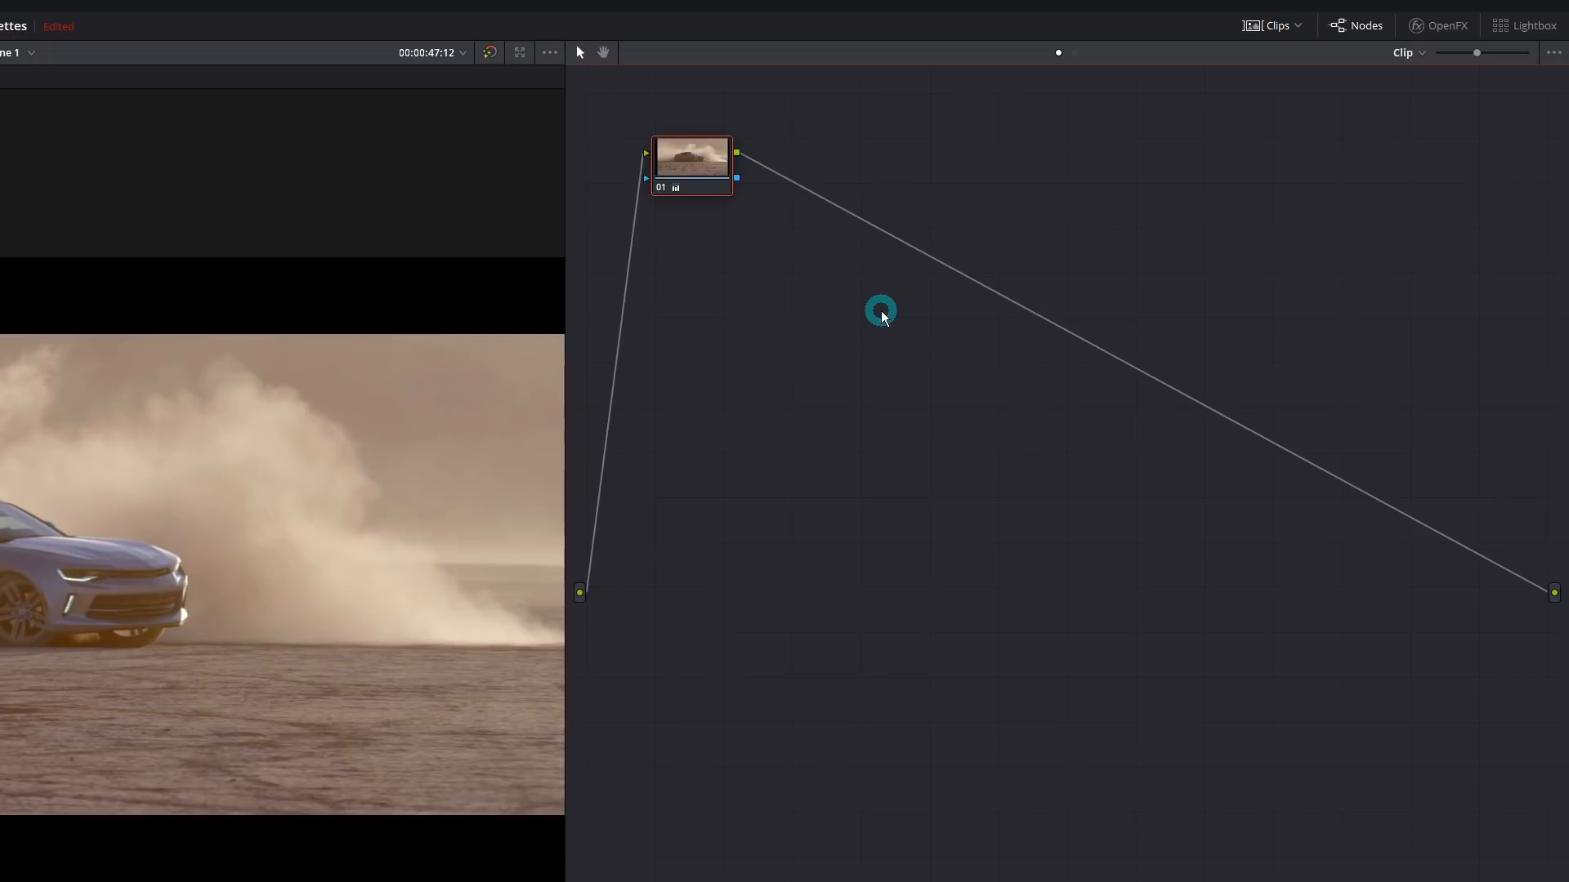
click(1408, 53)
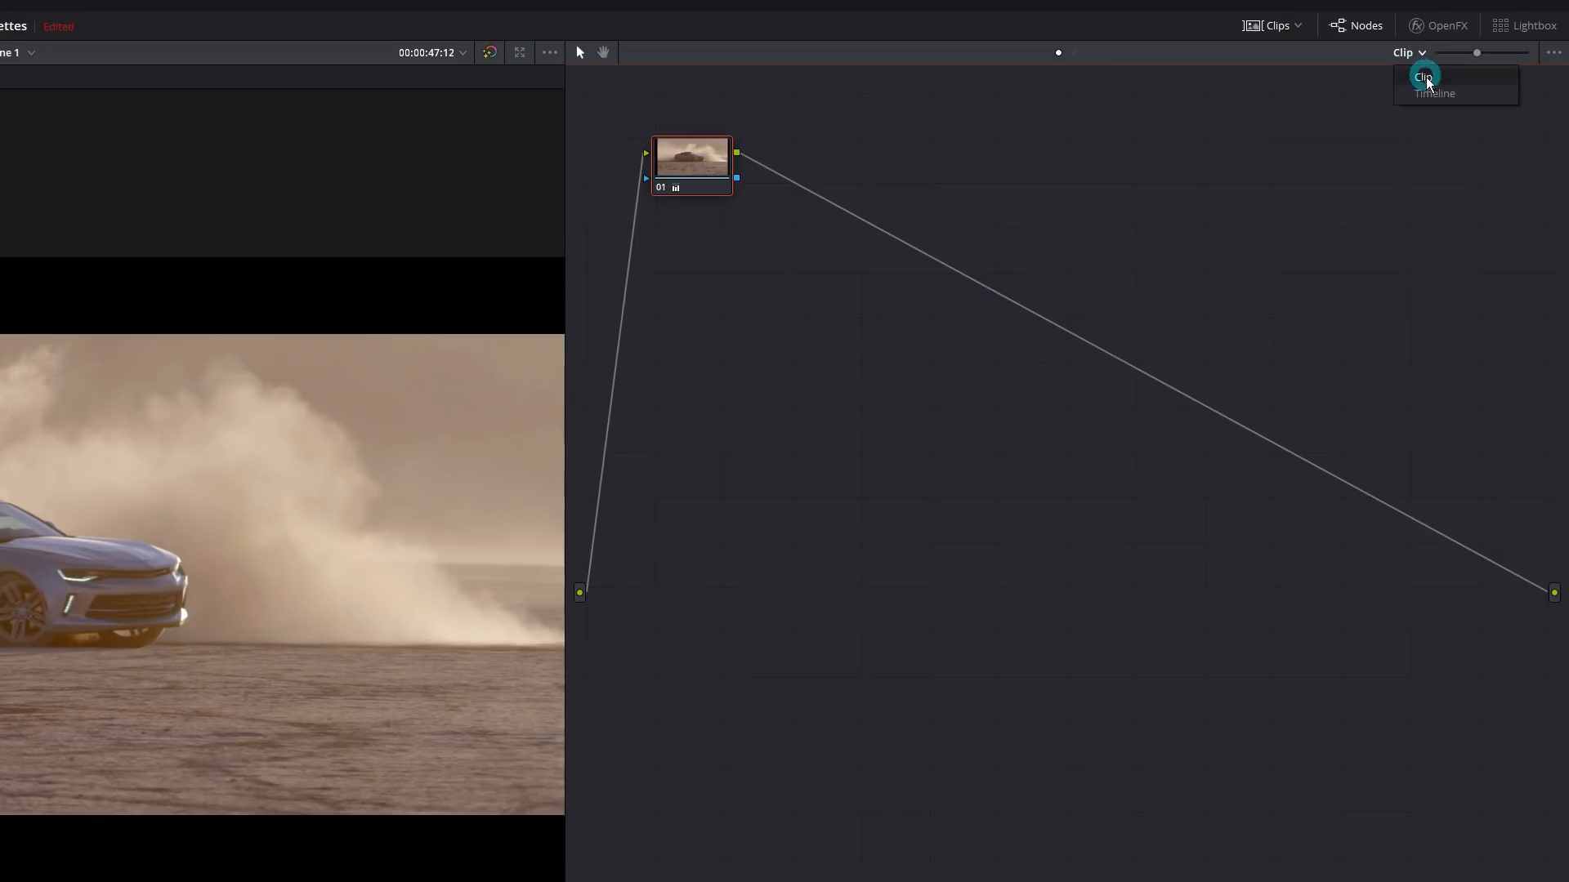
click(1430, 94)
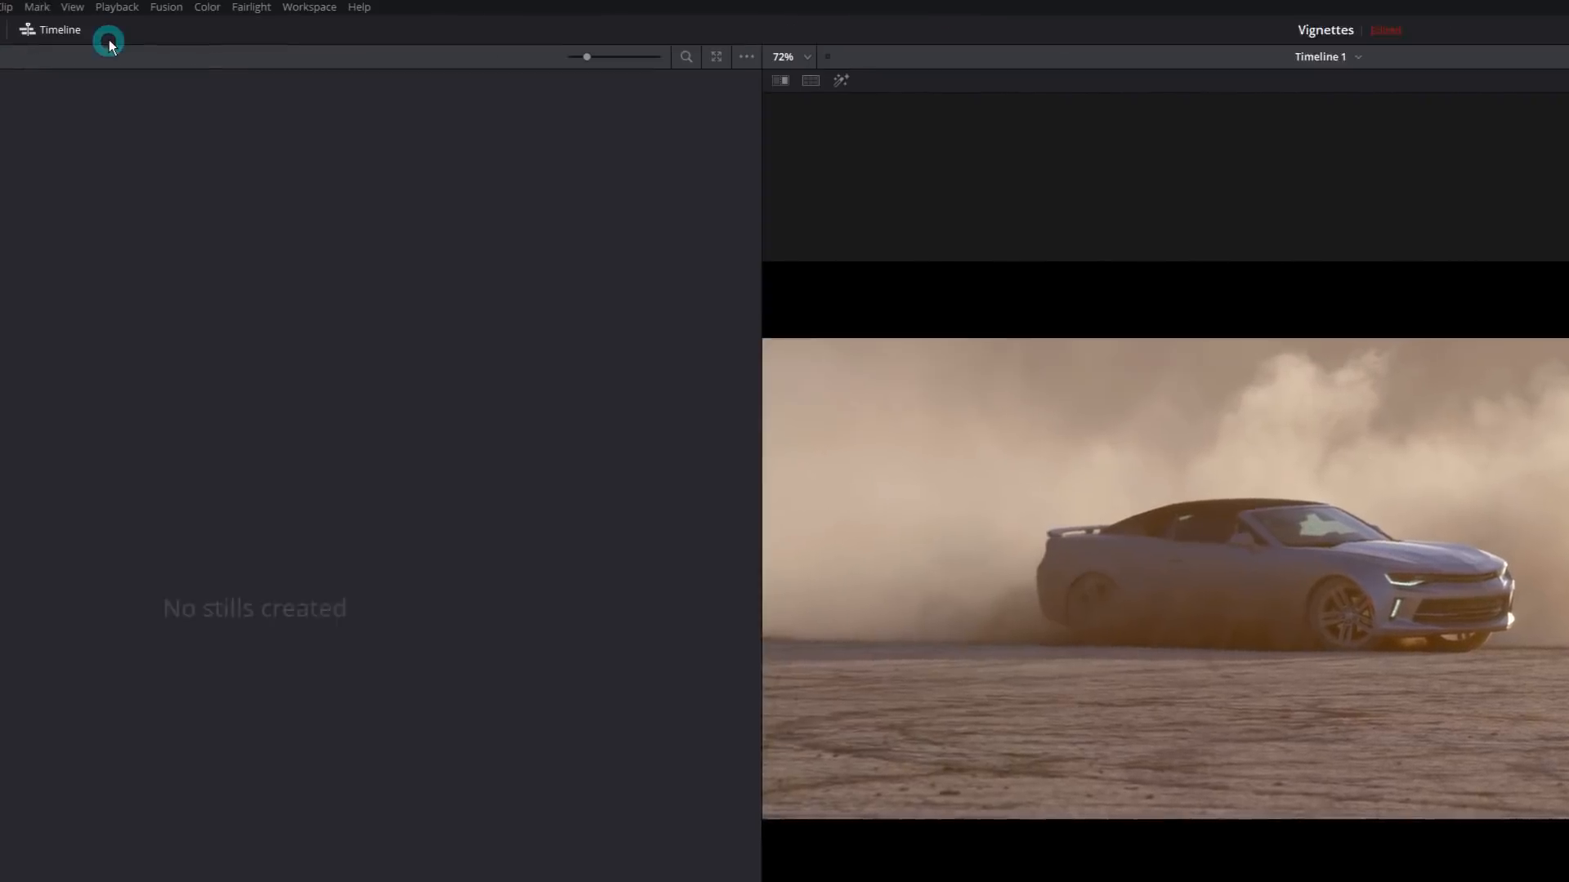
Step: Add a serial node to the timeline-level graph and move it toward the middle of the graph
click(449, 8)
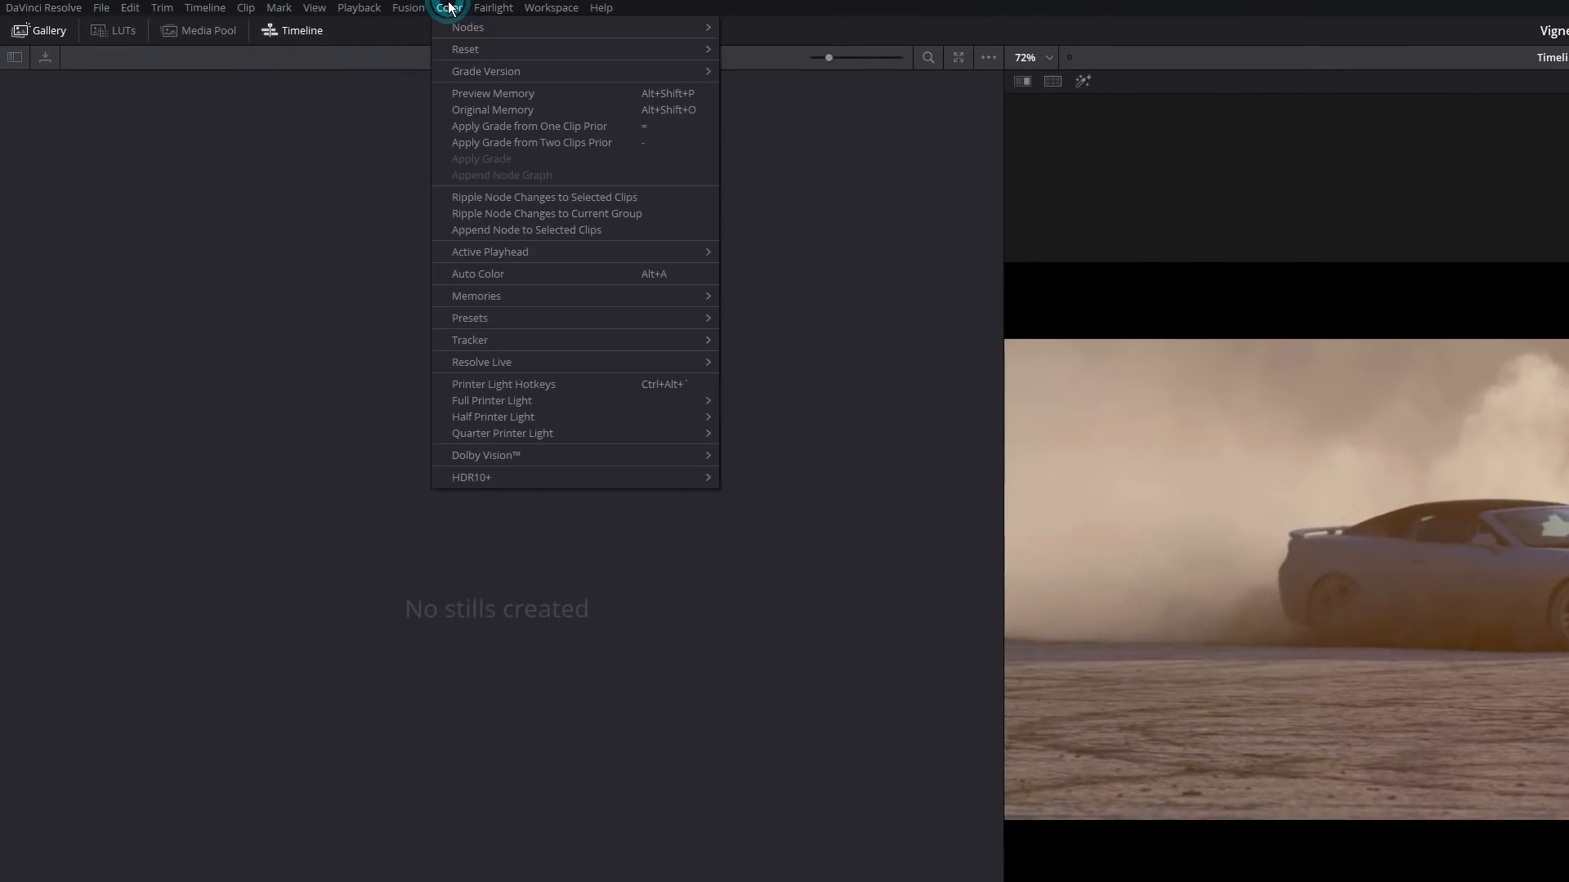
mouse_move(462, 30)
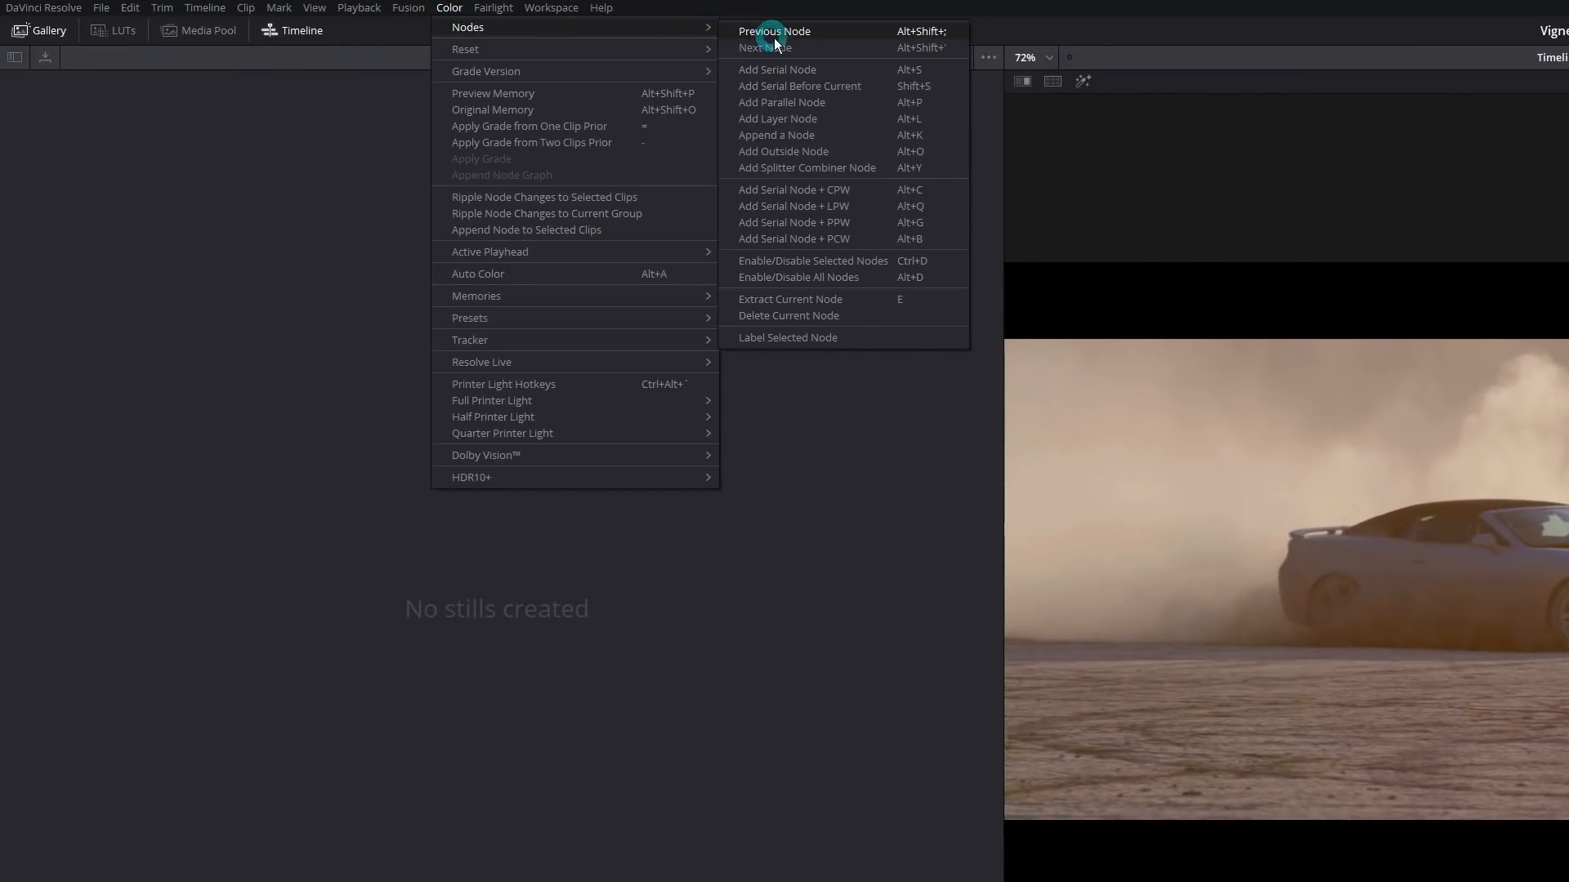
click(806, 72)
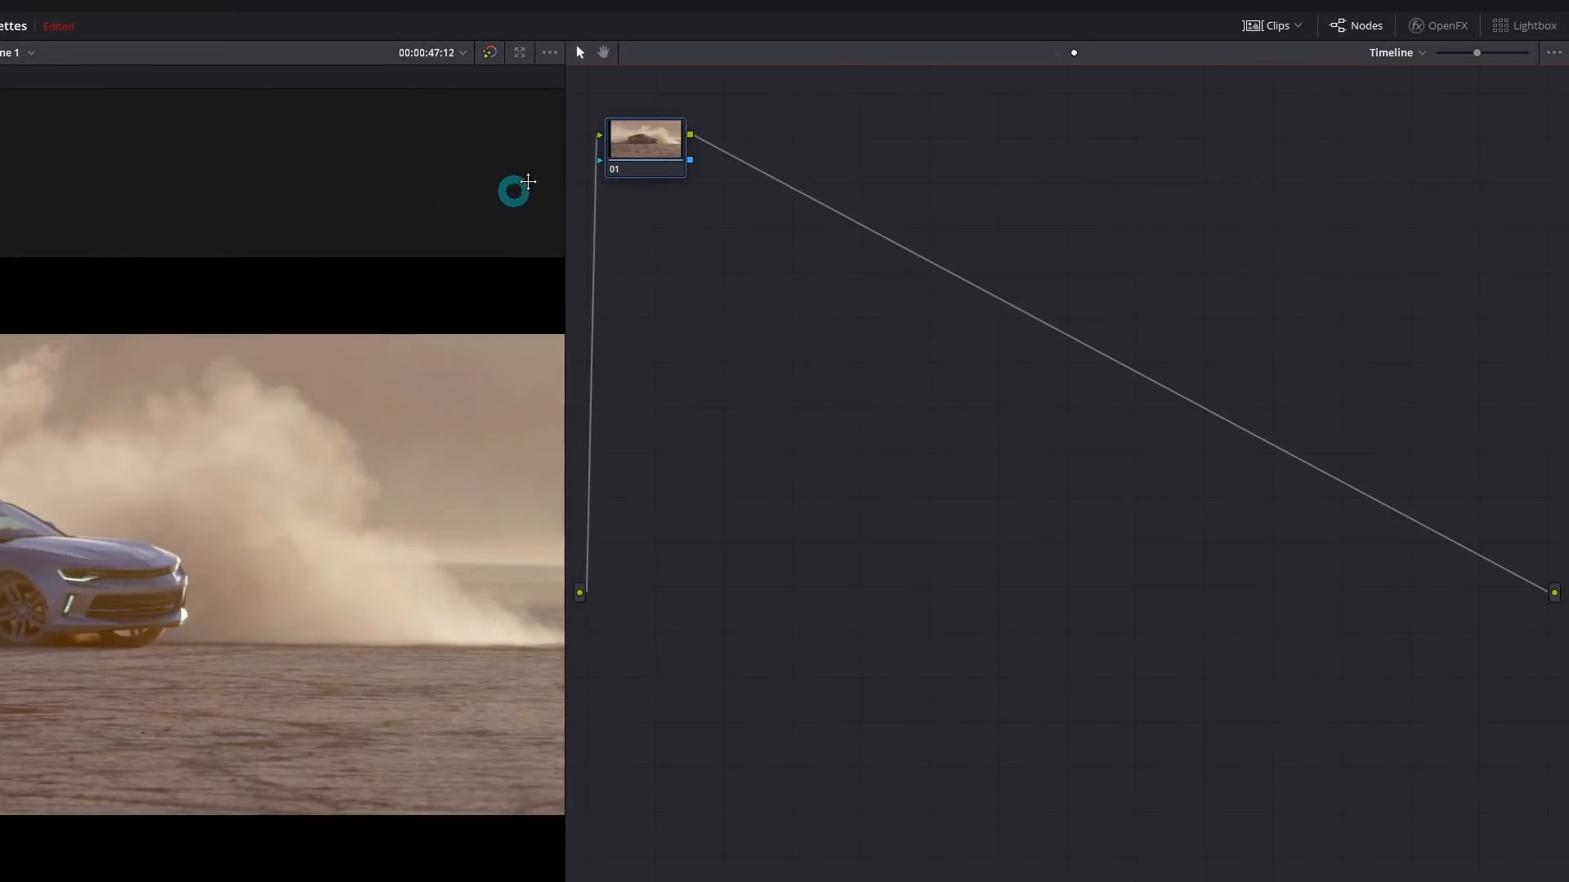
drag(653, 152, 821, 307)
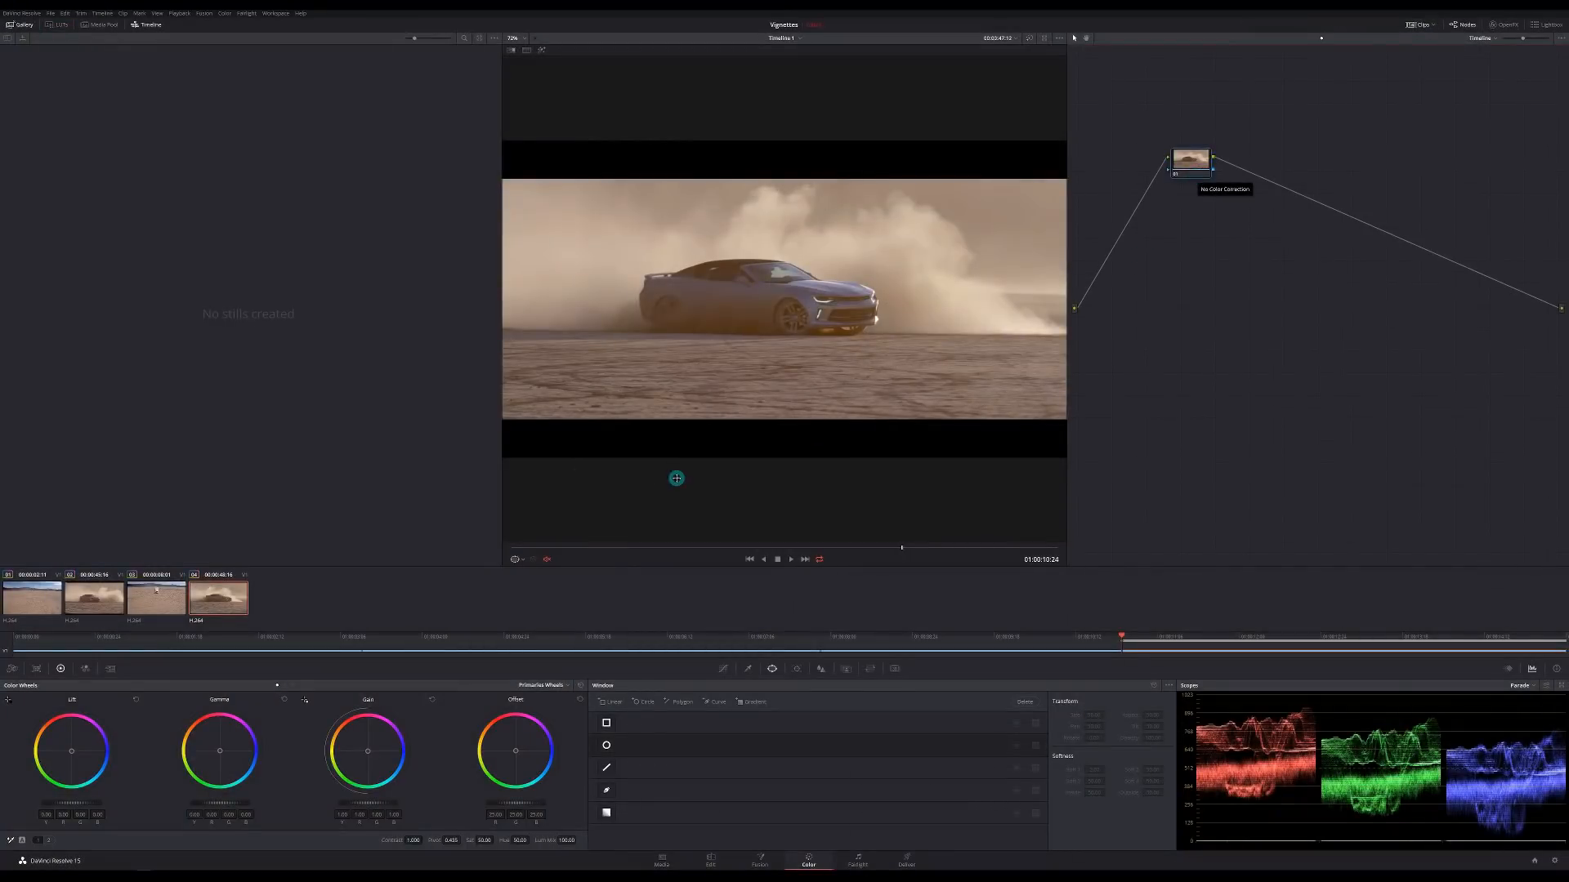
Step: Try a strong pink Offset tint on the timeline node and check it on clips 03, 02, 01 and 04
drag(515, 750, 643, 585)
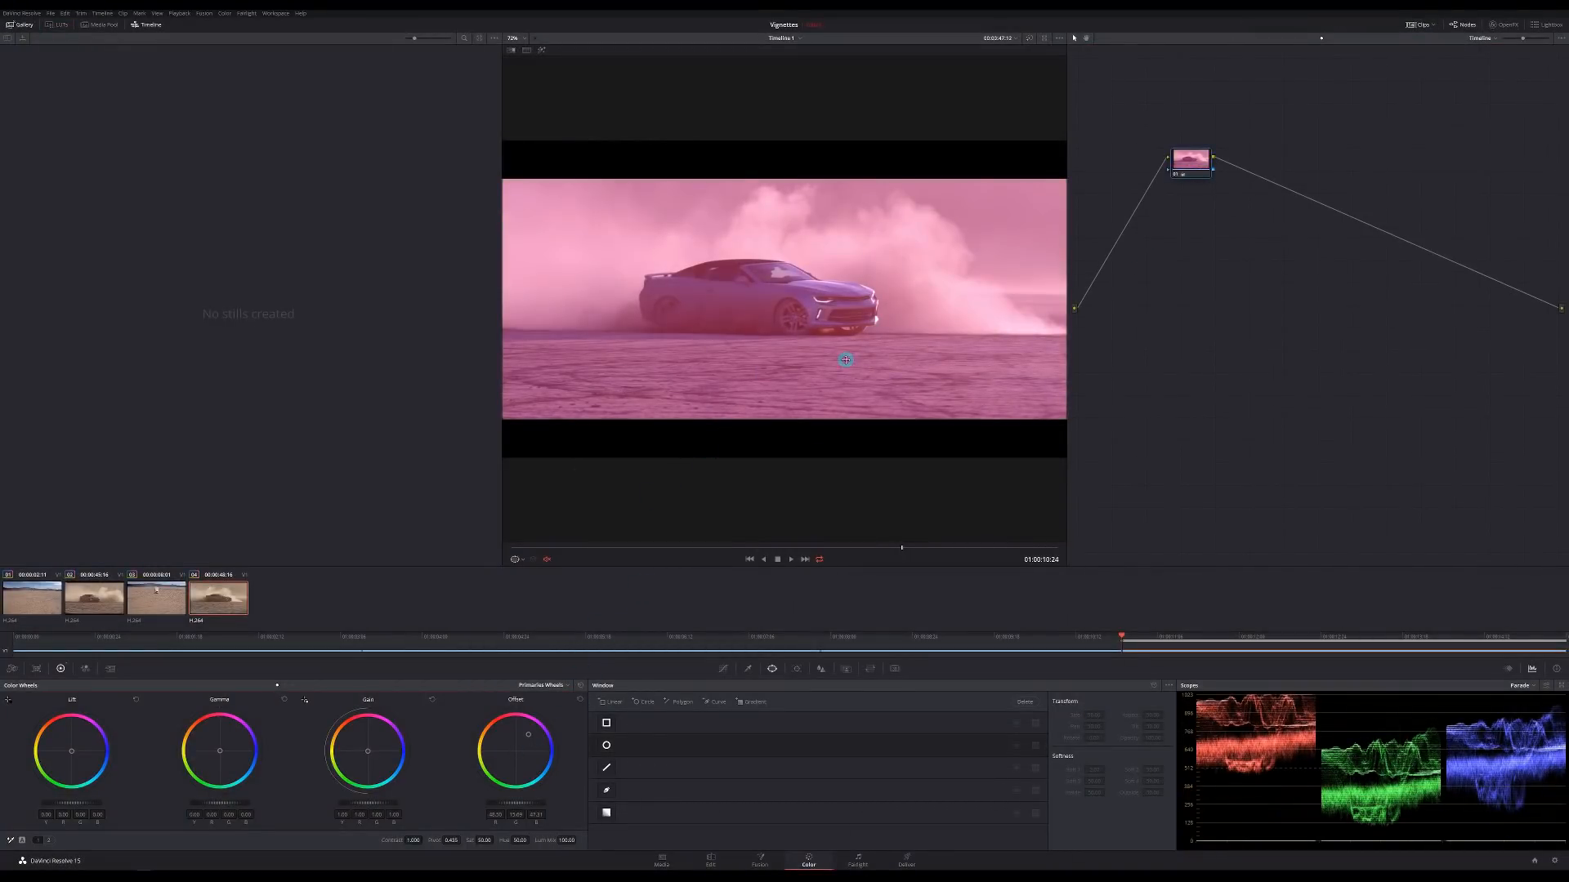
click(166, 610)
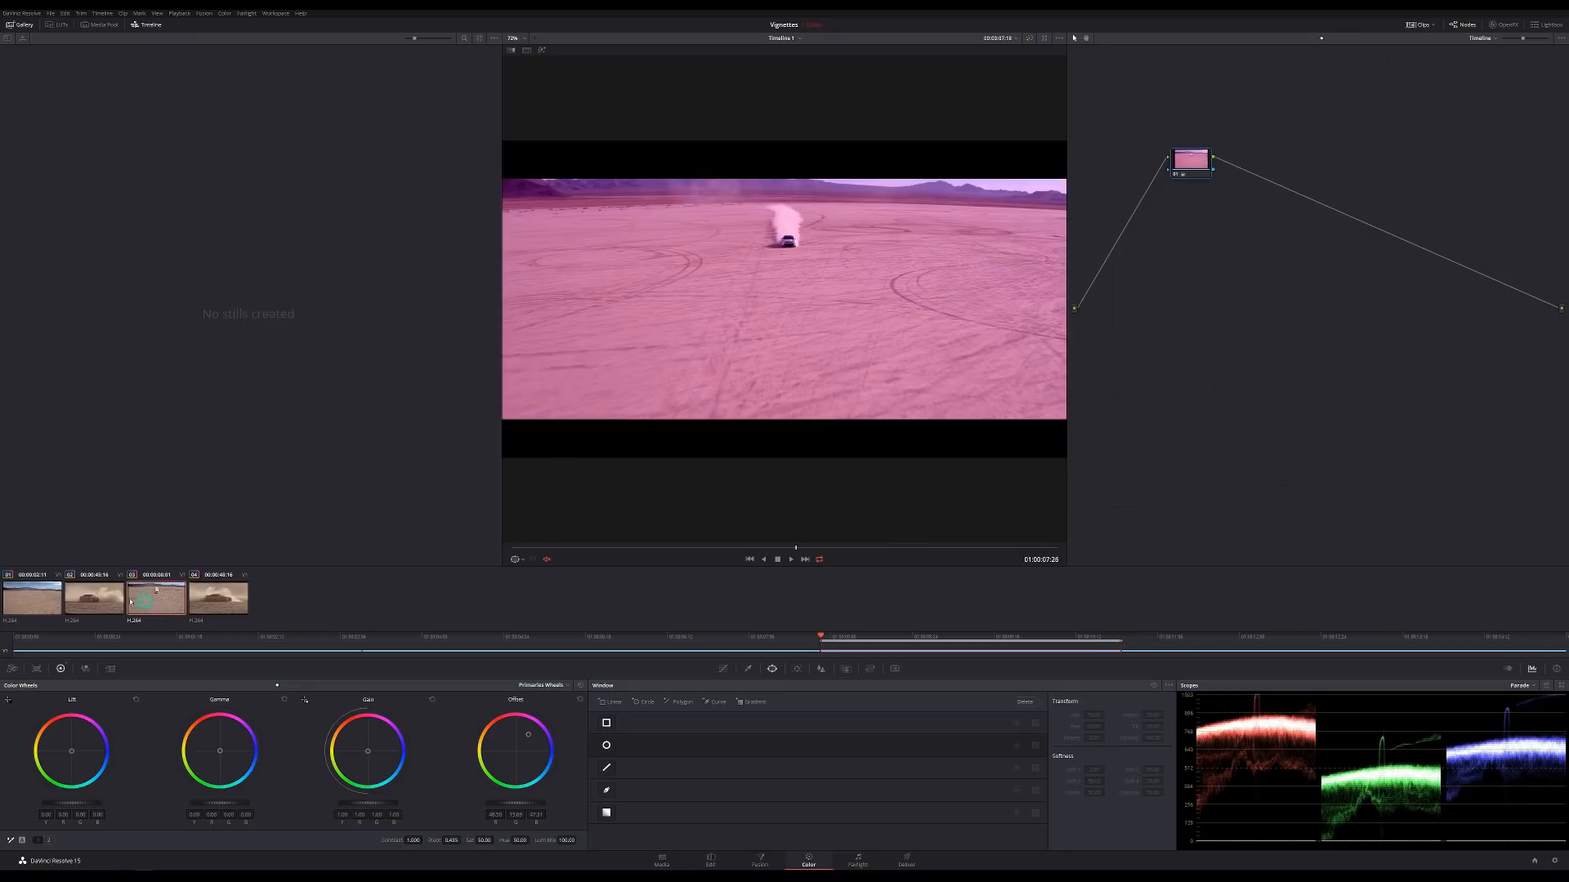
click(98, 603)
click(37, 595)
click(233, 596)
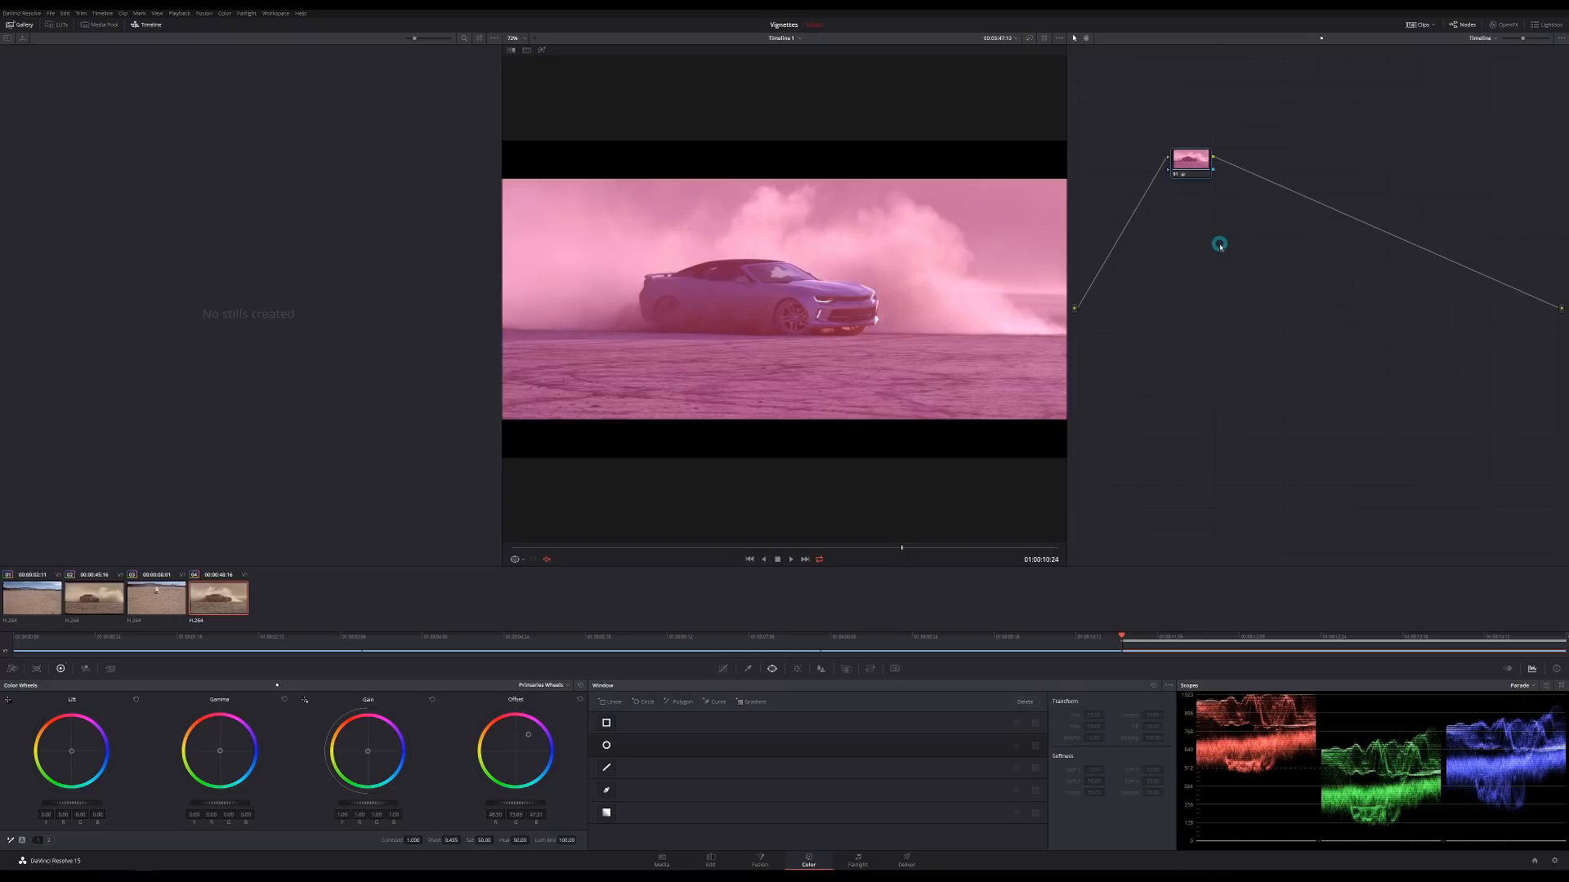
Step: Replace the tint on the timeline node with the copied VIGNETTE grade and check it on clips 03, 02, 01 and 04
click(580, 686)
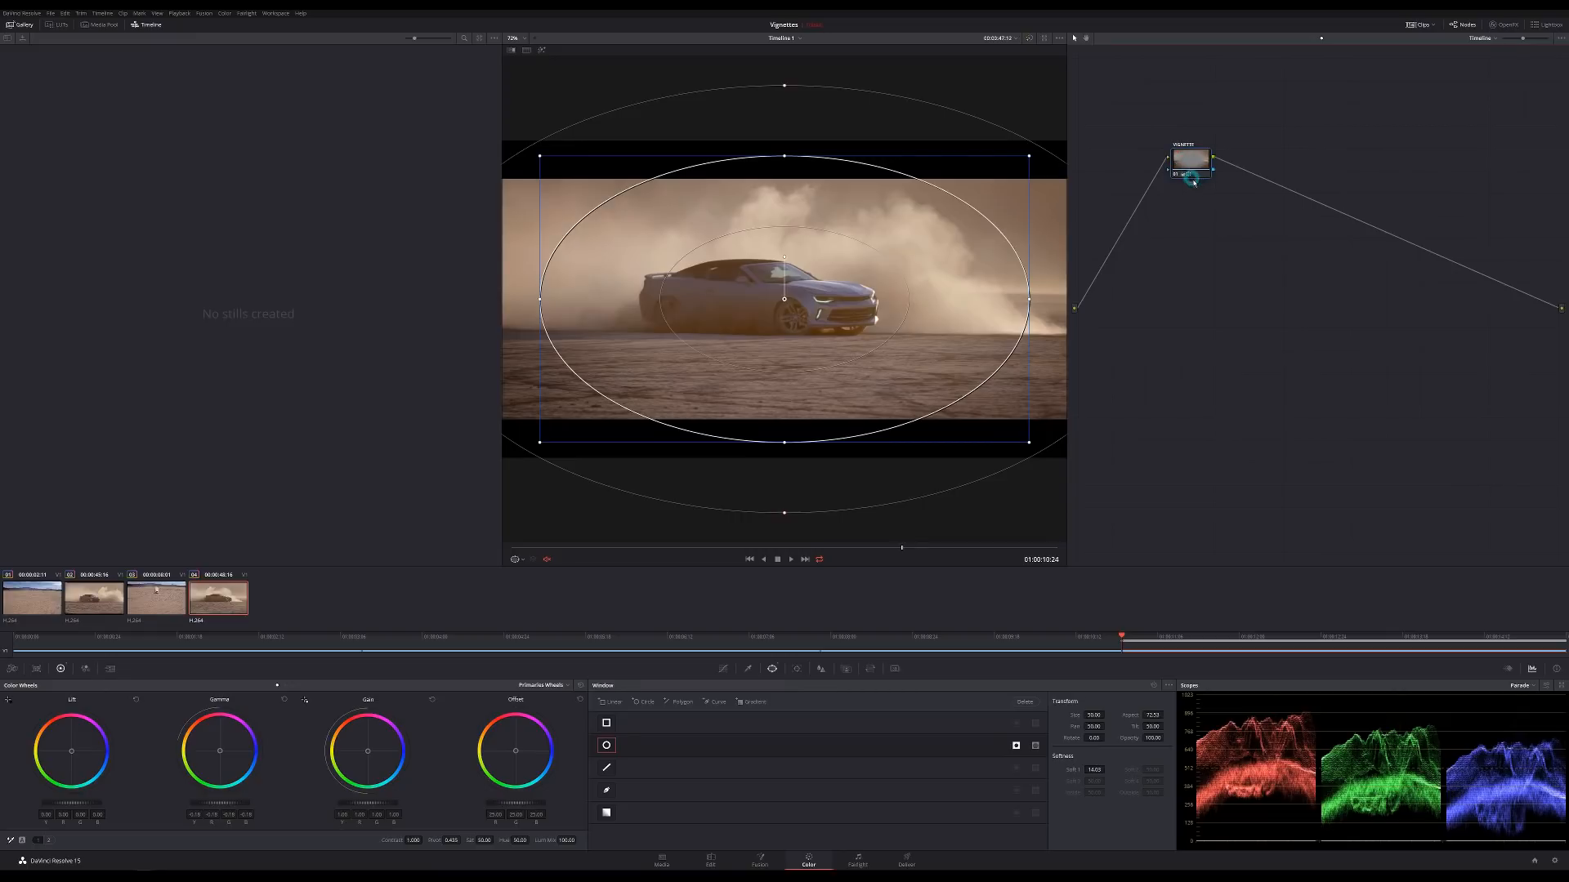
click(172, 598)
click(110, 599)
click(57, 600)
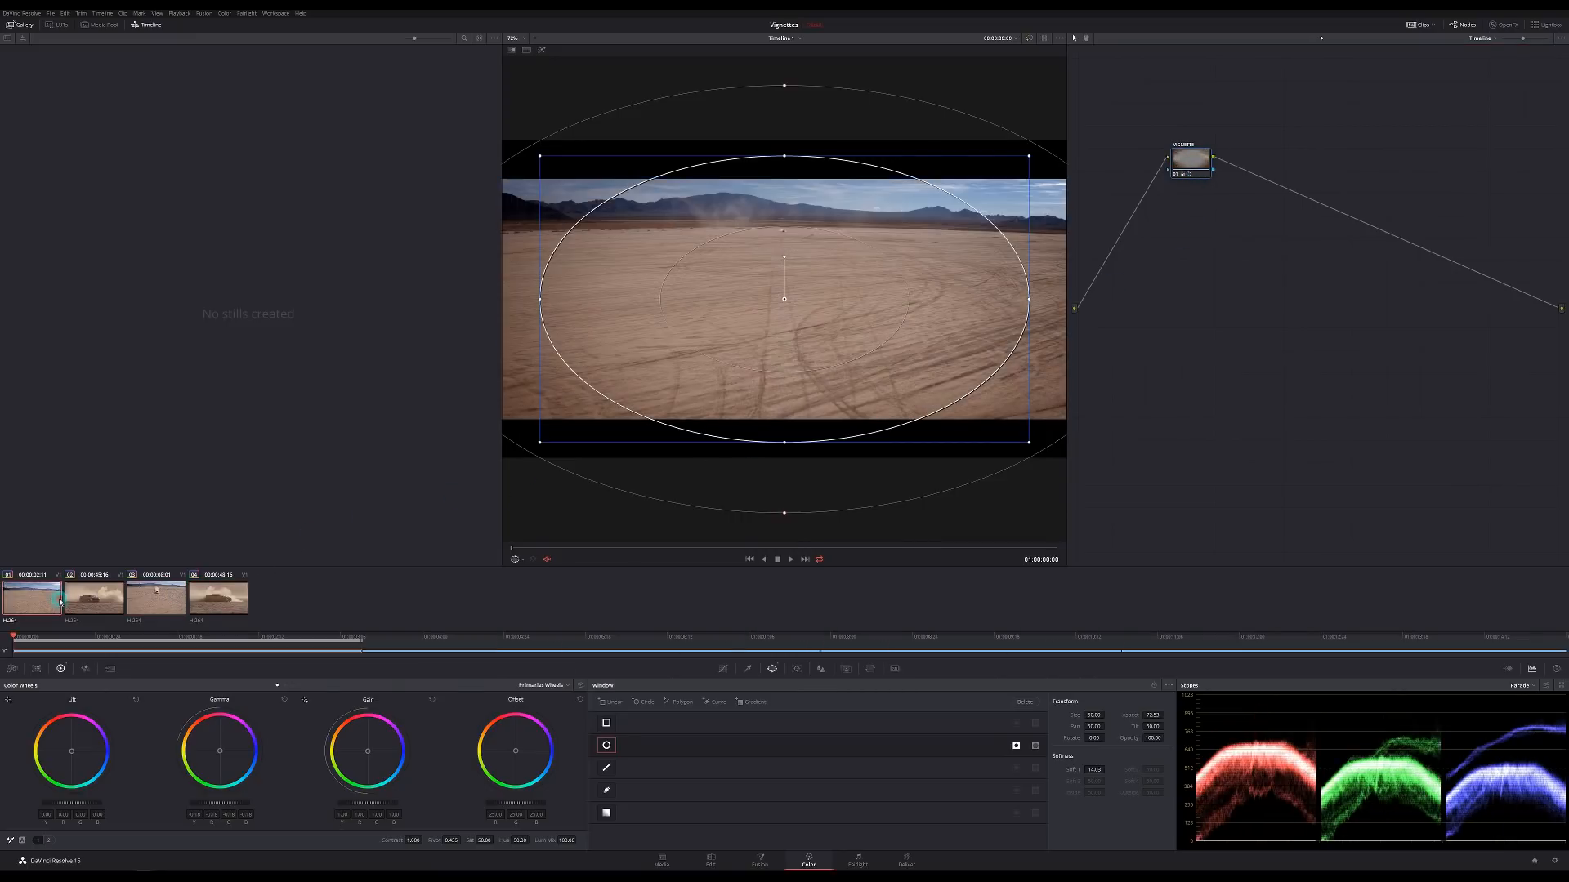
click(225, 598)
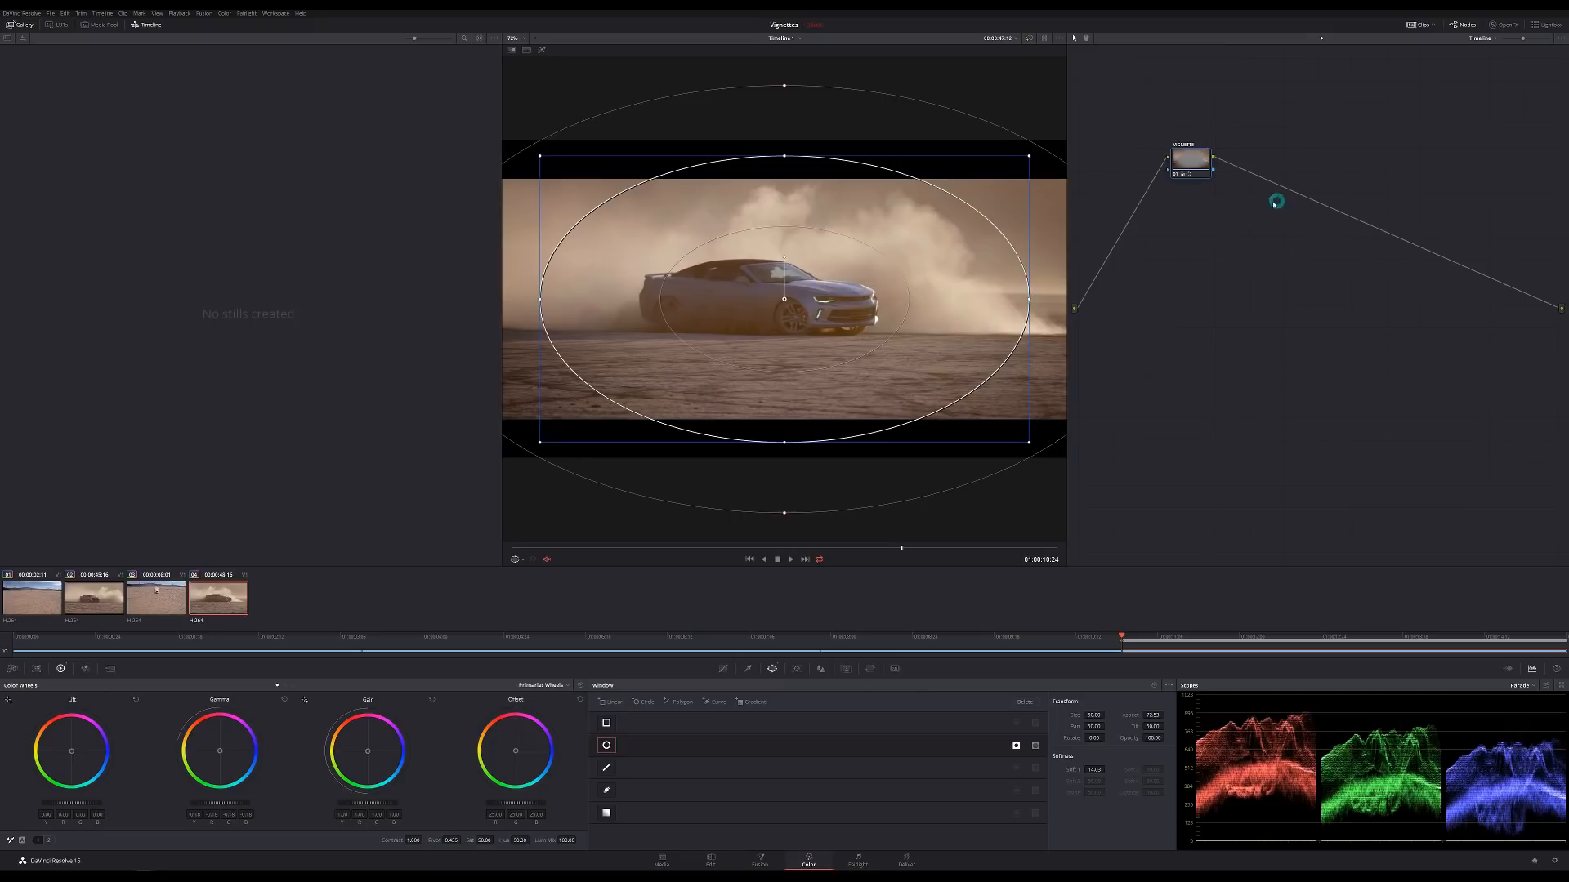
Step: Switch the node graph back to Clip mode and review clips 03, 02 and 04 with the timeline vignette
click(1486, 50)
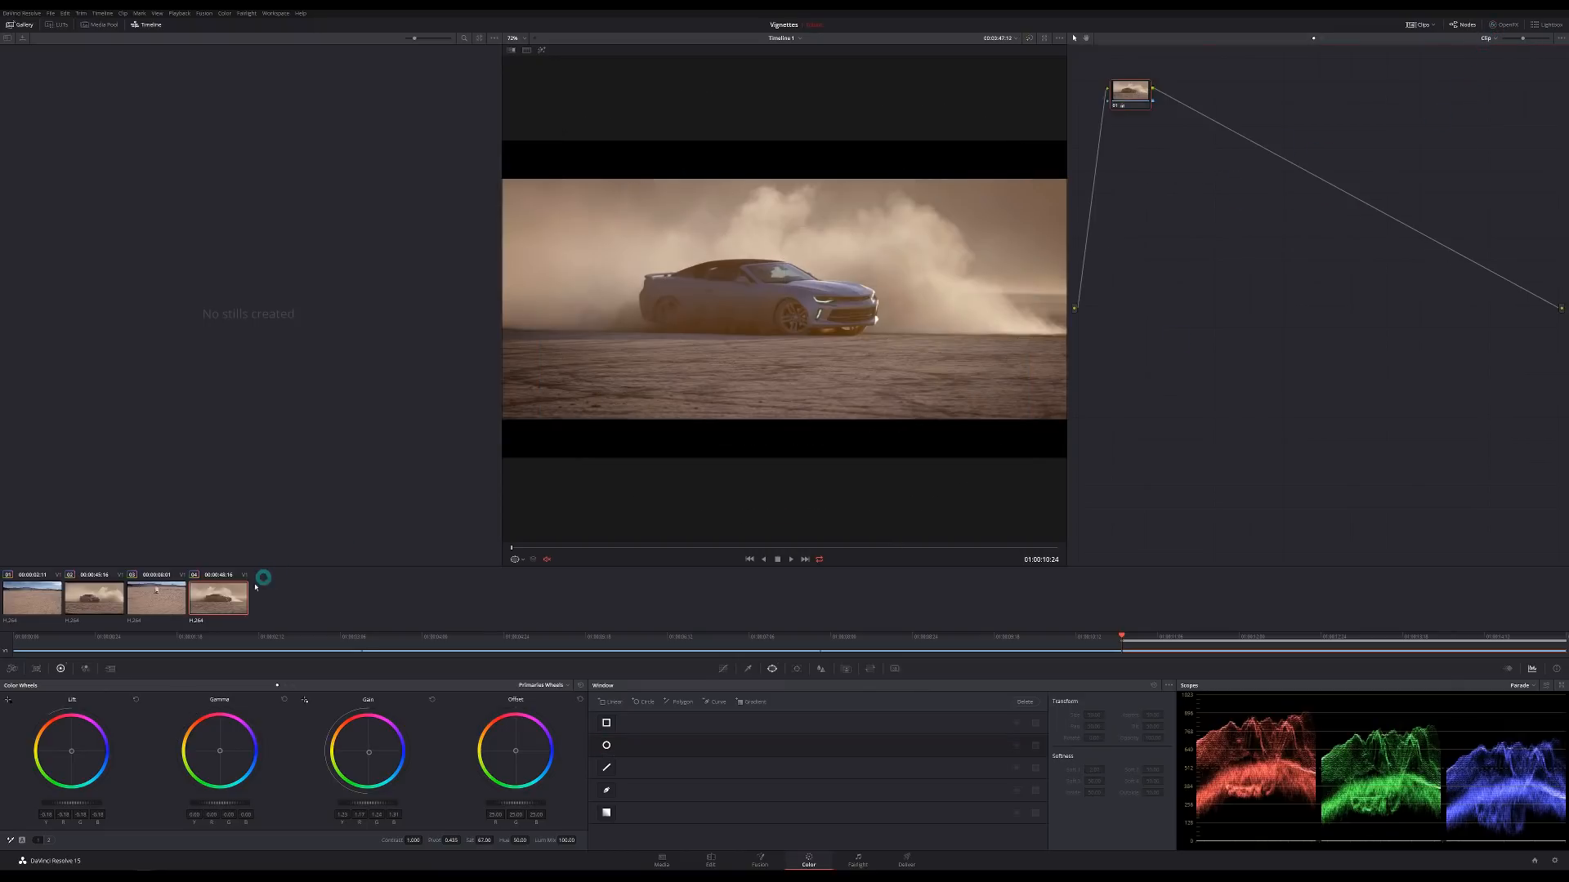
click(184, 607)
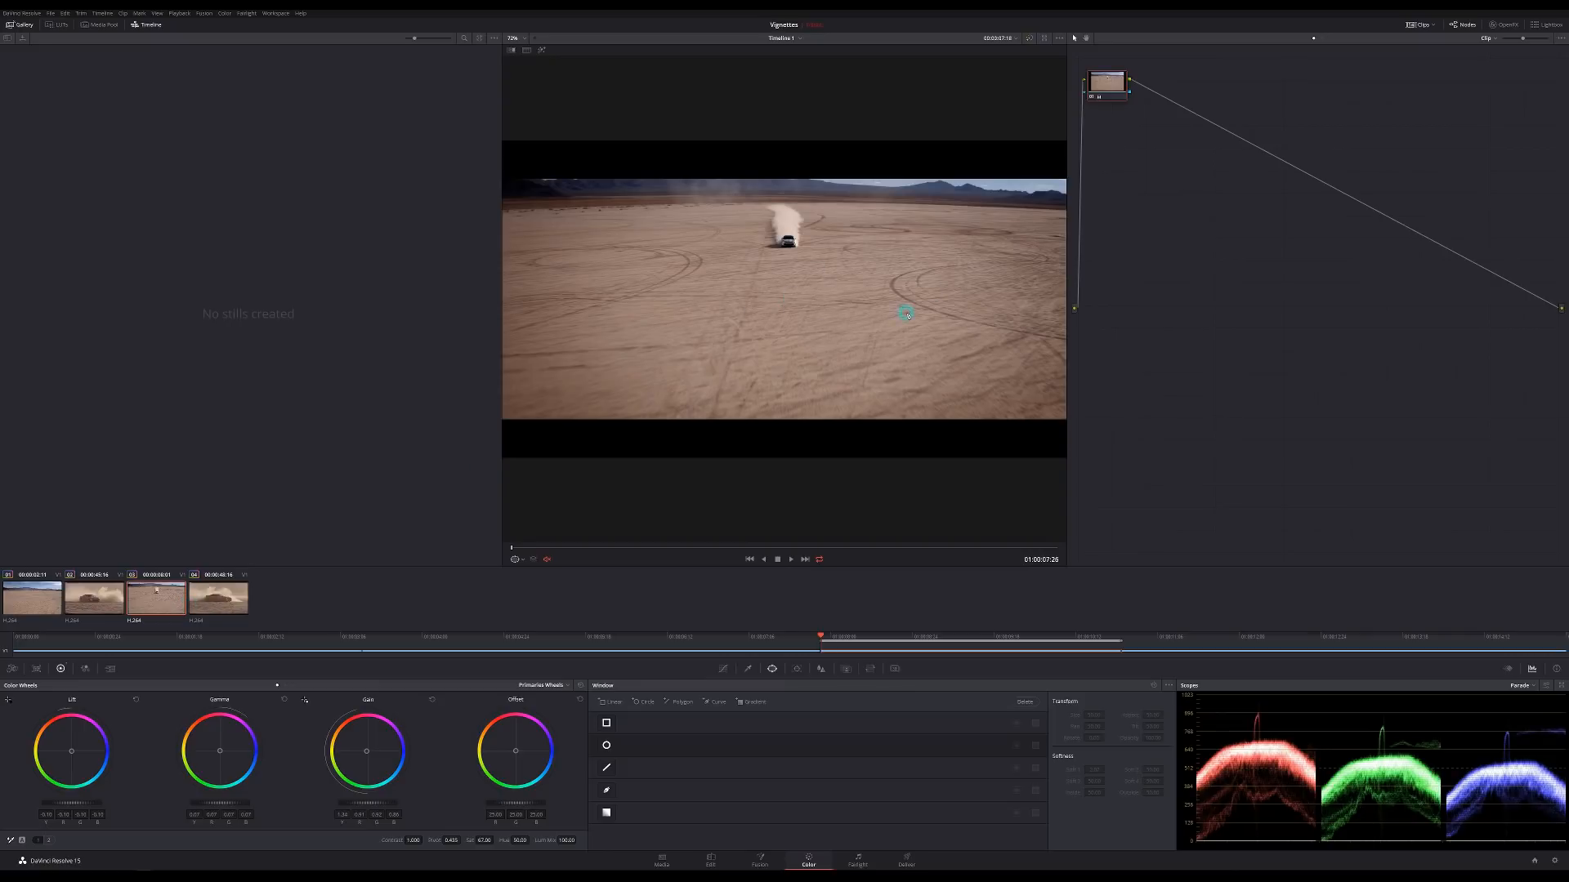
click(91, 601)
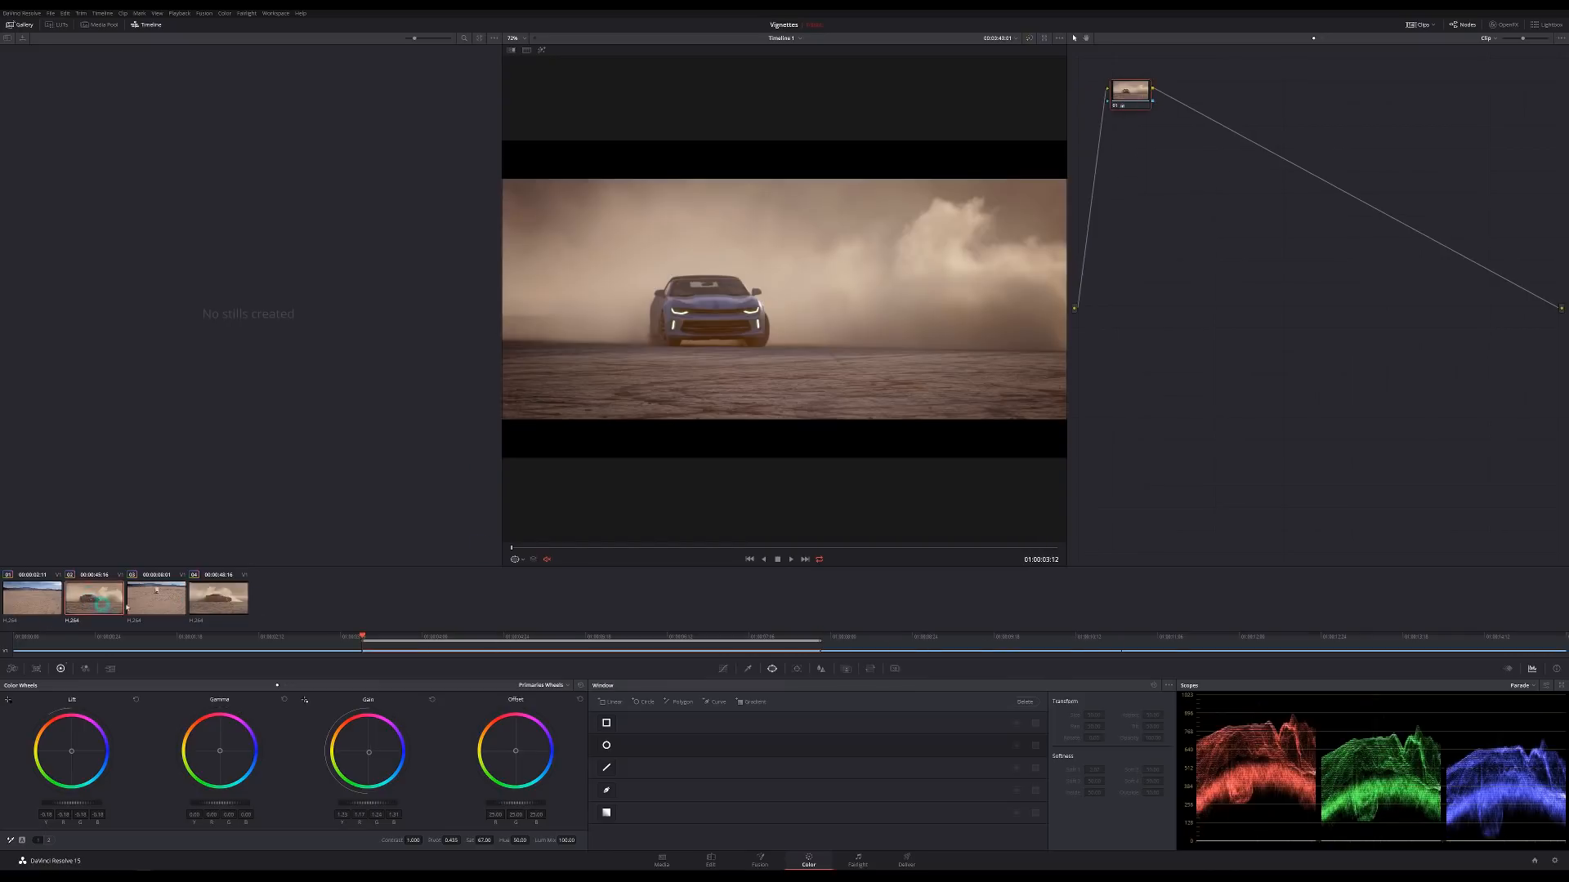
click(221, 594)
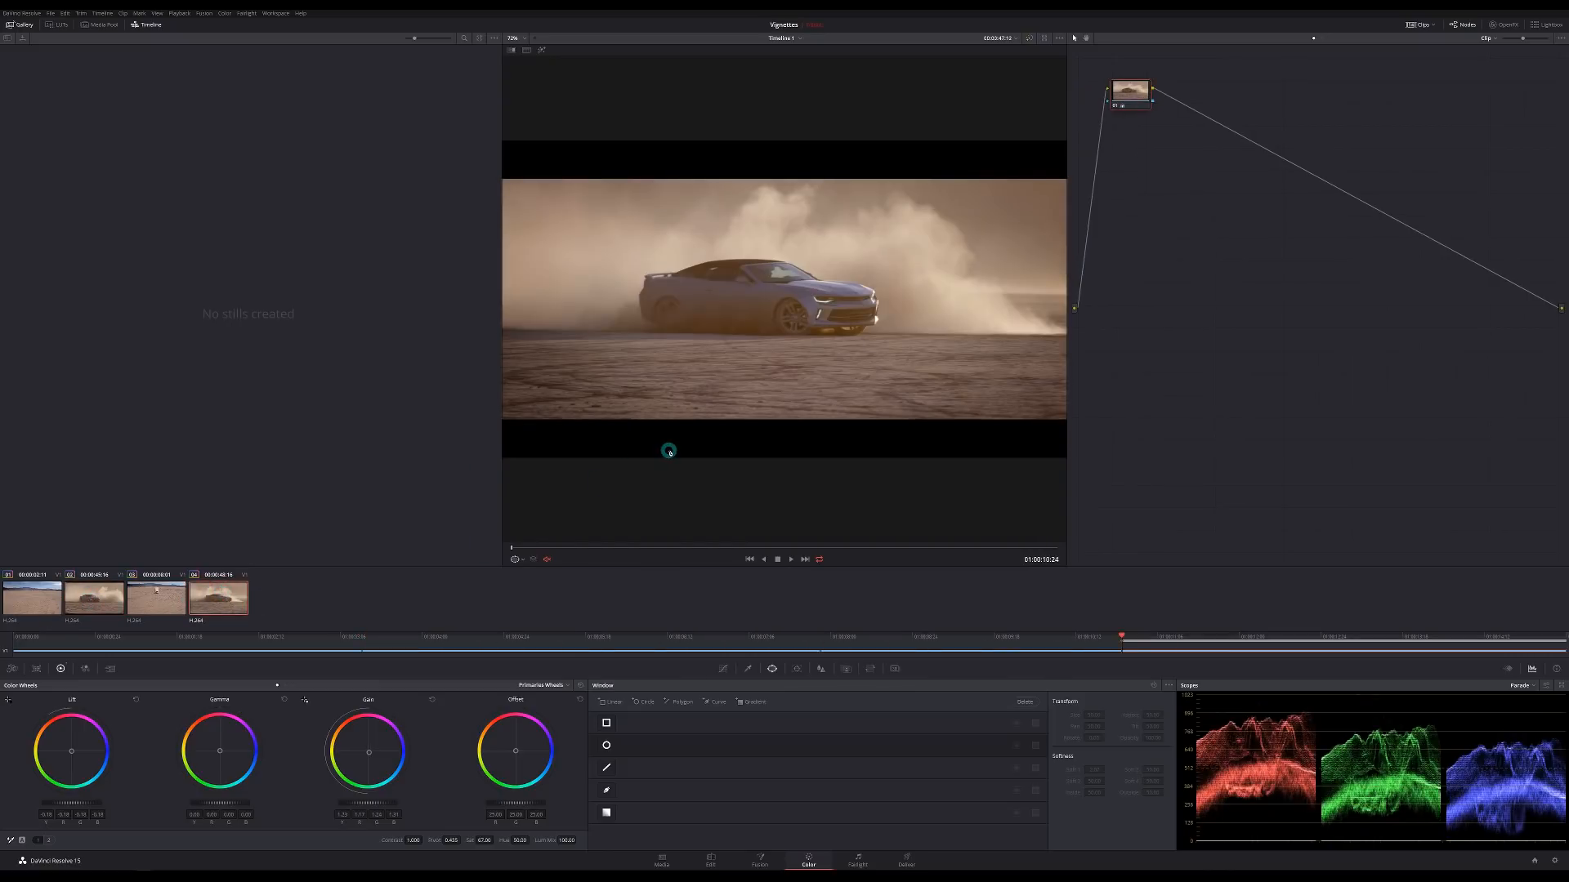